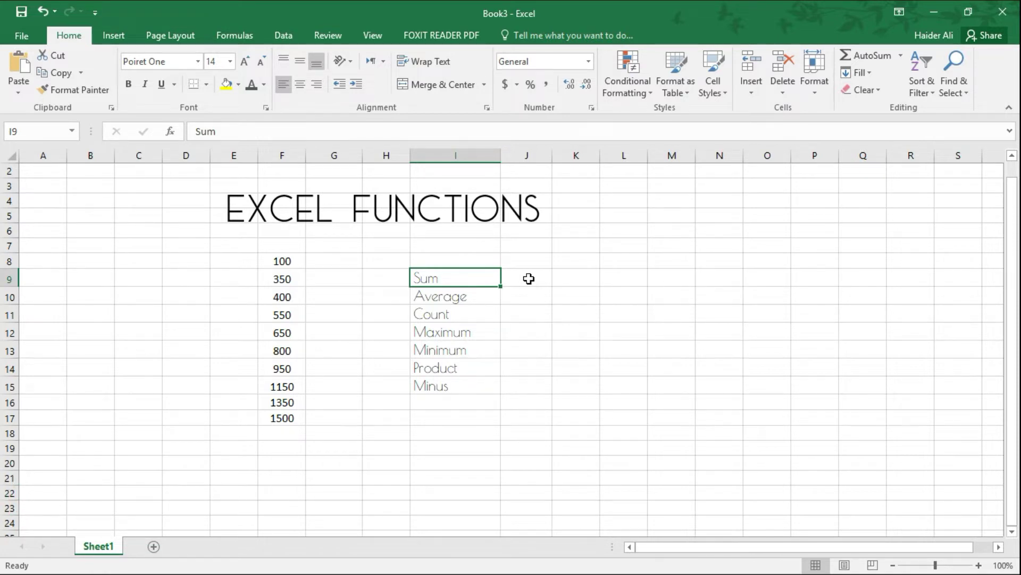
Enter =SUM(F8:F17) in G9 beside the Sum label, returning the 7800 total
{"action": "double_click", "coordinate": [332, 277]}
{"action": "type", "text": "="}
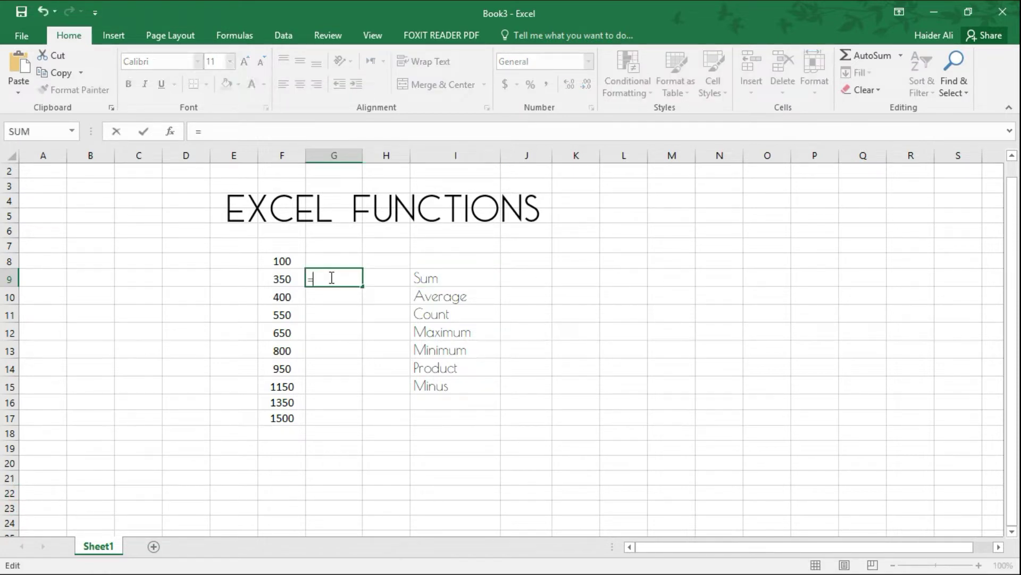
{"action": "type", "text": "s"}
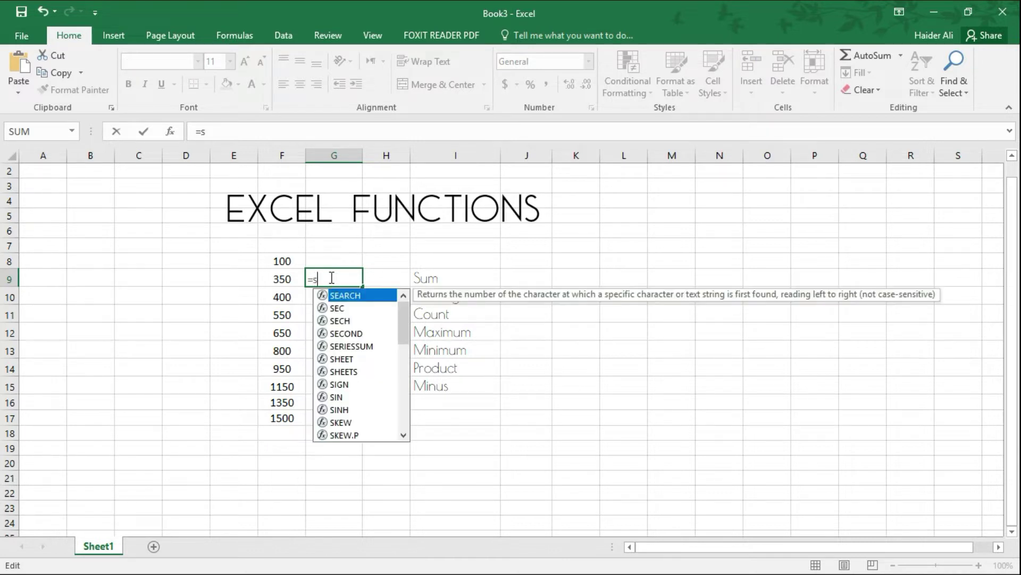
{"action": "type", "text": "um("}
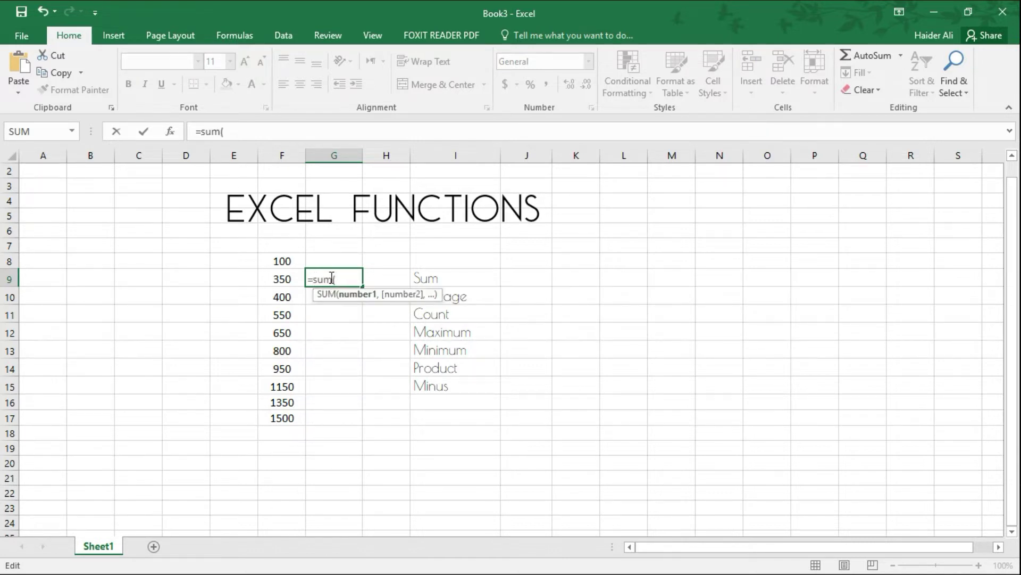
{"action": "left_click", "coordinate": [300, 259]}
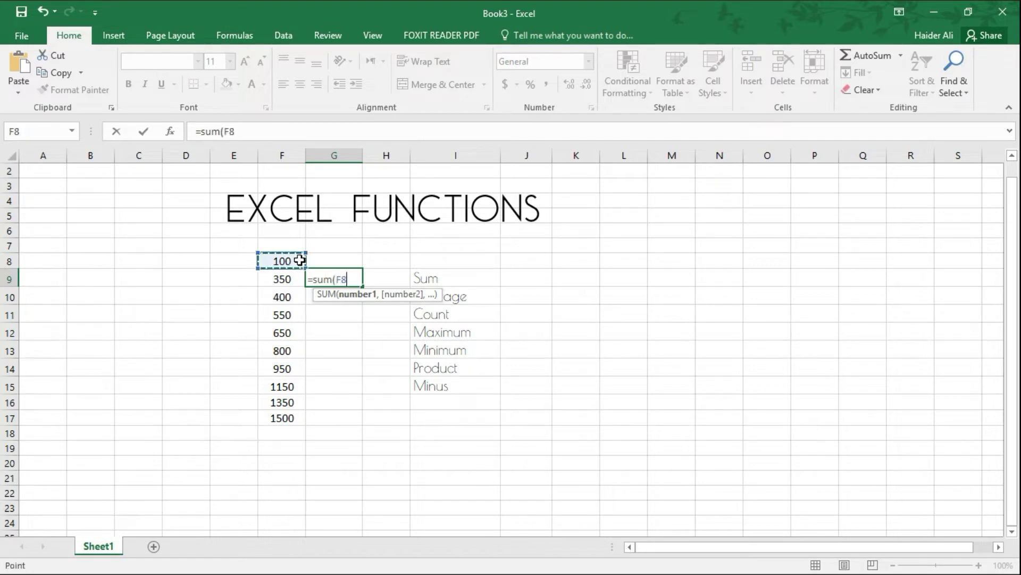
{"action": "key", "text": "F8"}
{"action": "key", "text": "BackSpace"}
{"action": "type", "text": "17"}
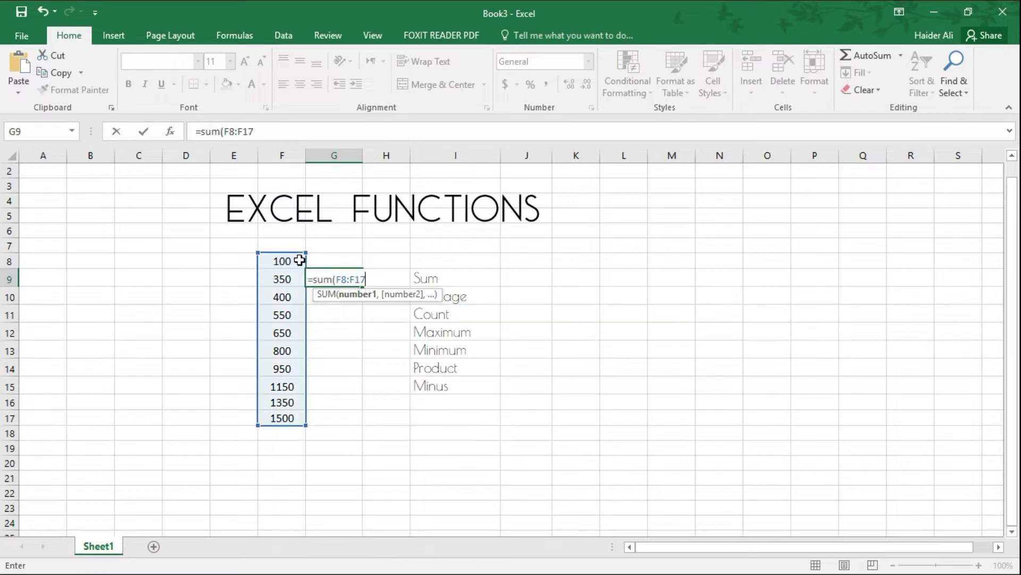
{"action": "type", "text": ")"}
{"action": "key", "text": "Return"}
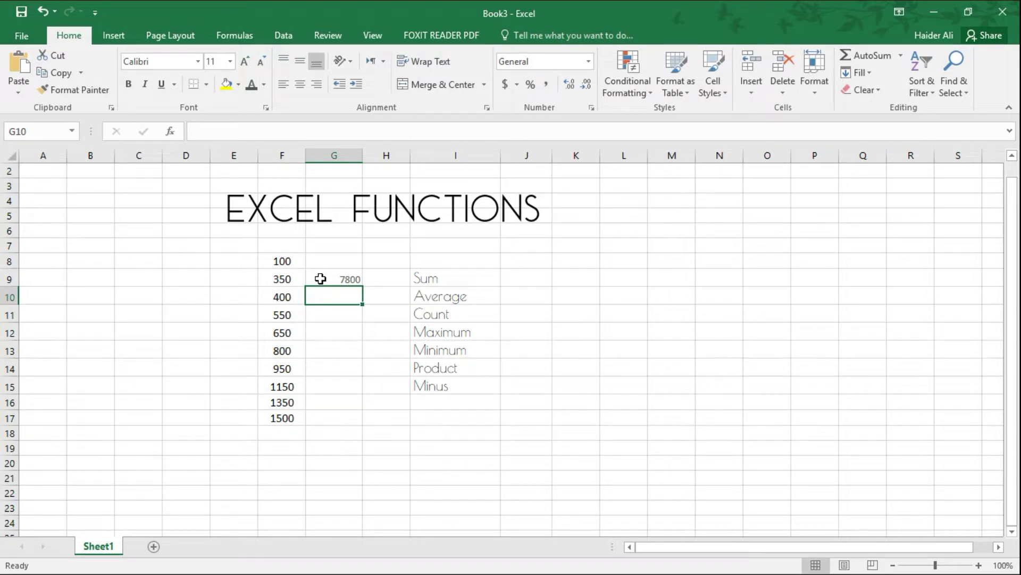
{"action": "left_click", "coordinate": [320, 279]}
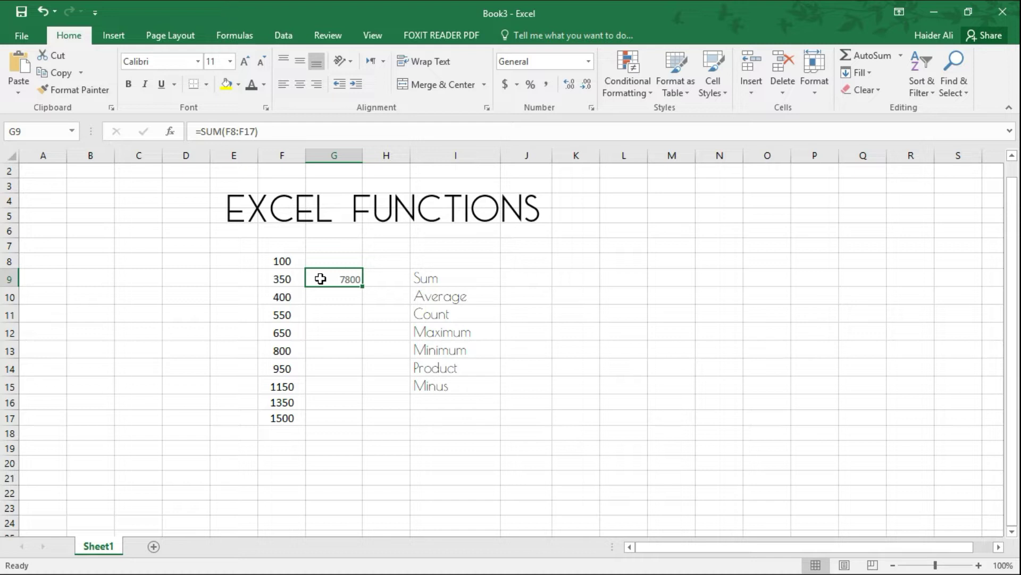
Clear G9 and recreate the total with Insert Function's SUM, Number1 set to f8:f17
{"action": "key", "text": "Delete"}
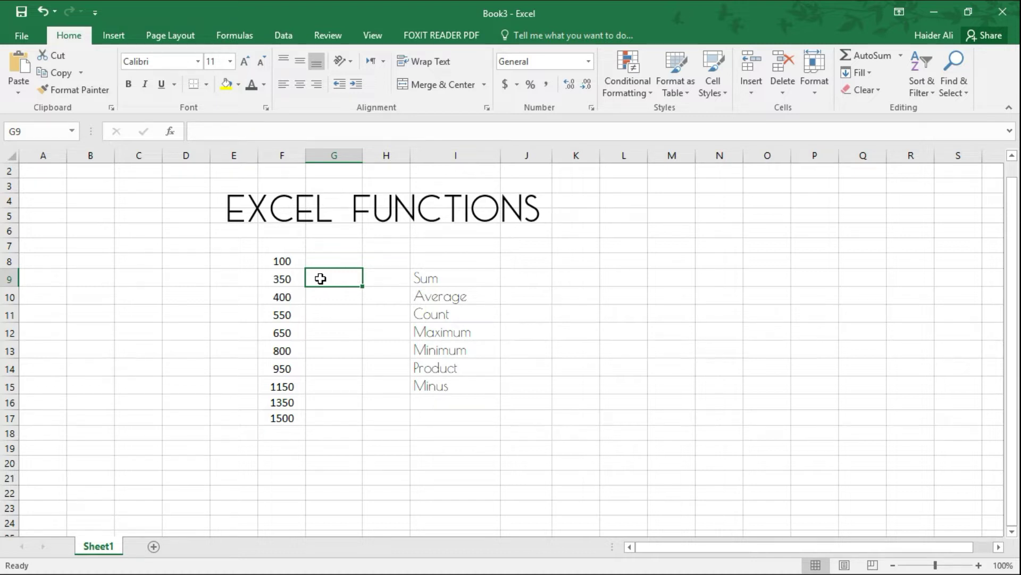
{"action": "left_click", "coordinate": [242, 37]}
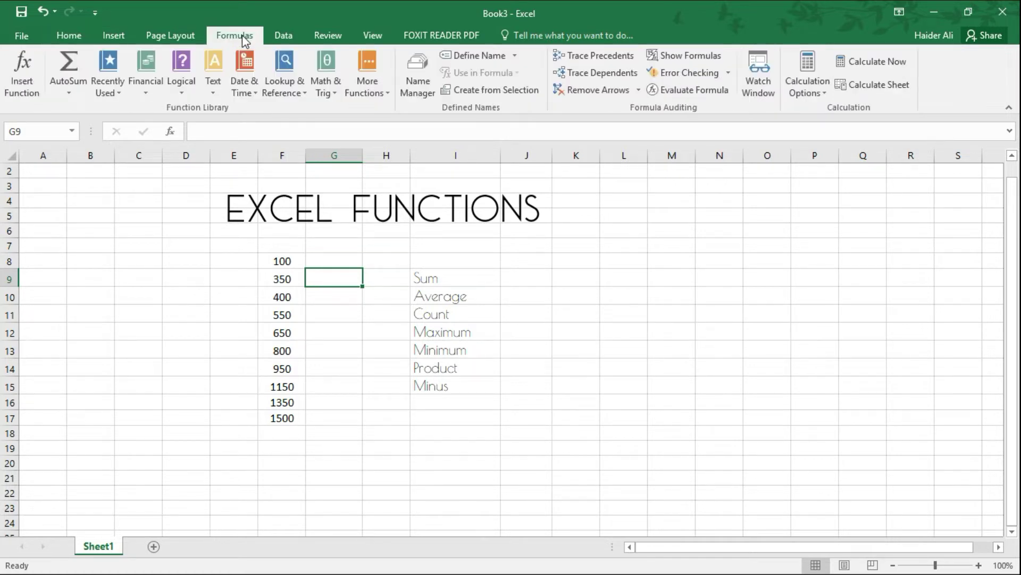
{"action": "left_click", "coordinate": [25, 69]}
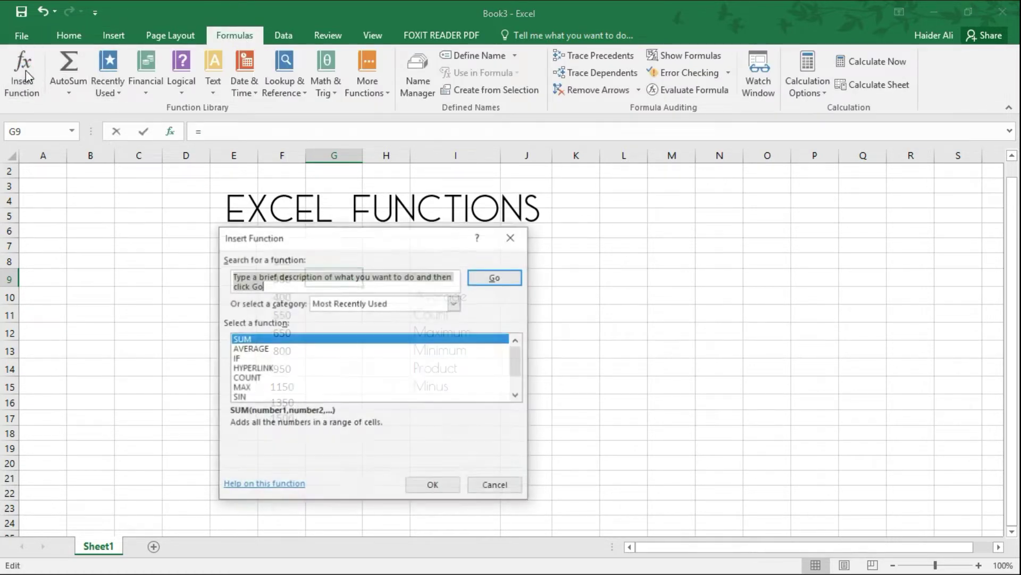
{"action": "left_click", "coordinate": [435, 475]}
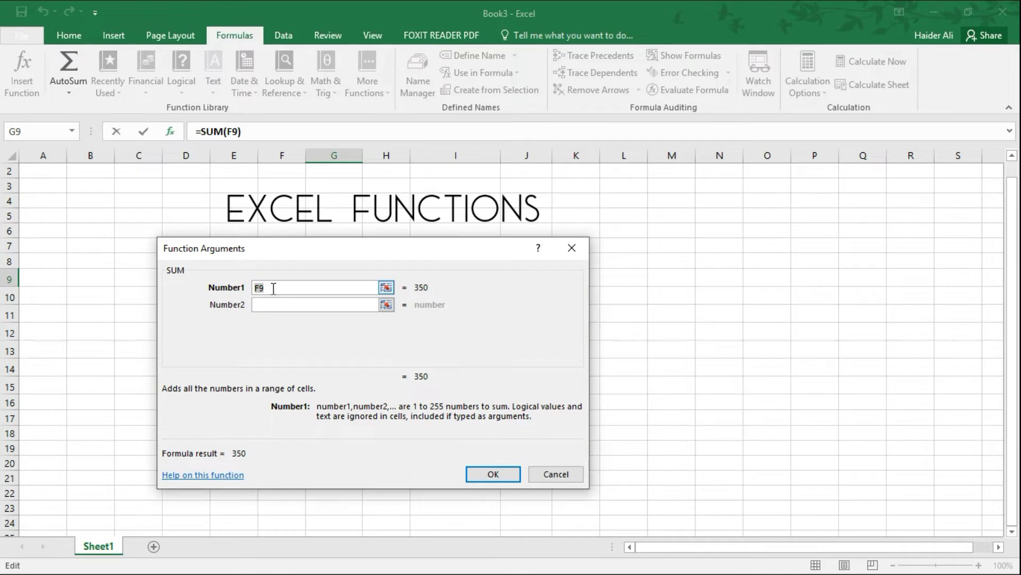
{"action": "key", "text": "BackSpace"}
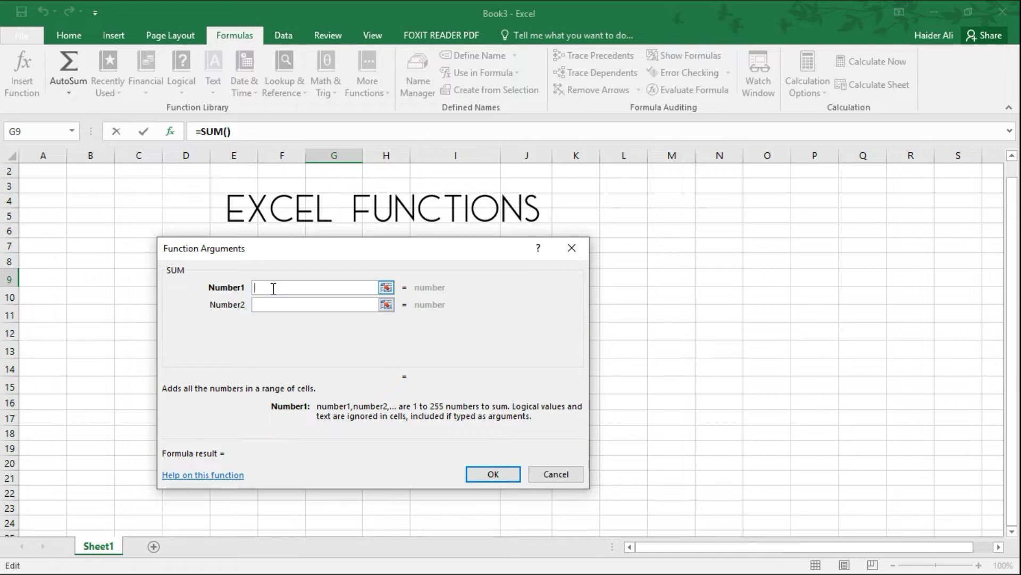
{"action": "type", "text": "f"}
{"action": "type", "text": "8:"}
{"action": "type", "text": "f"}
{"action": "type", "text": "17"}
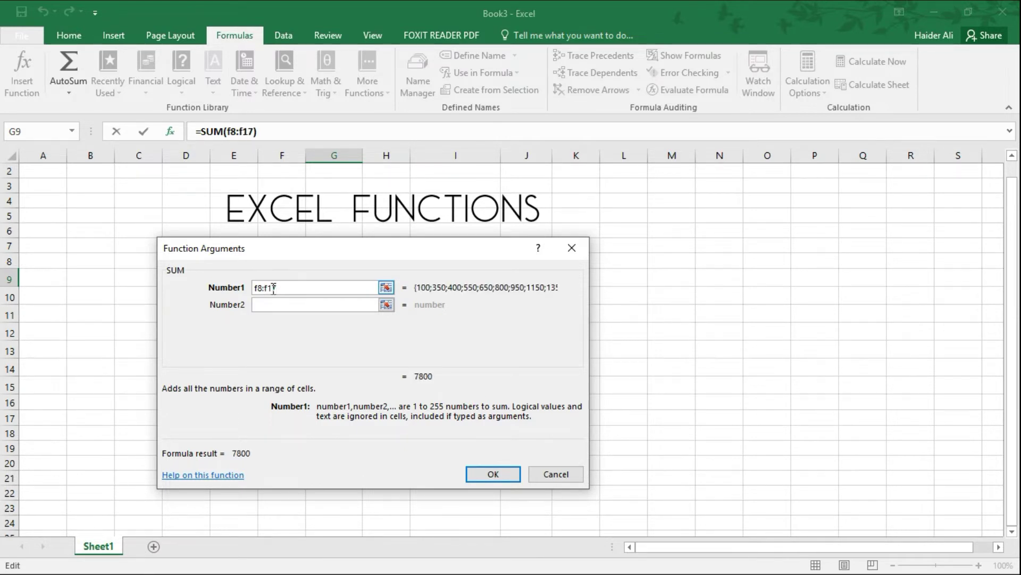
{"action": "key", "text": "Return"}
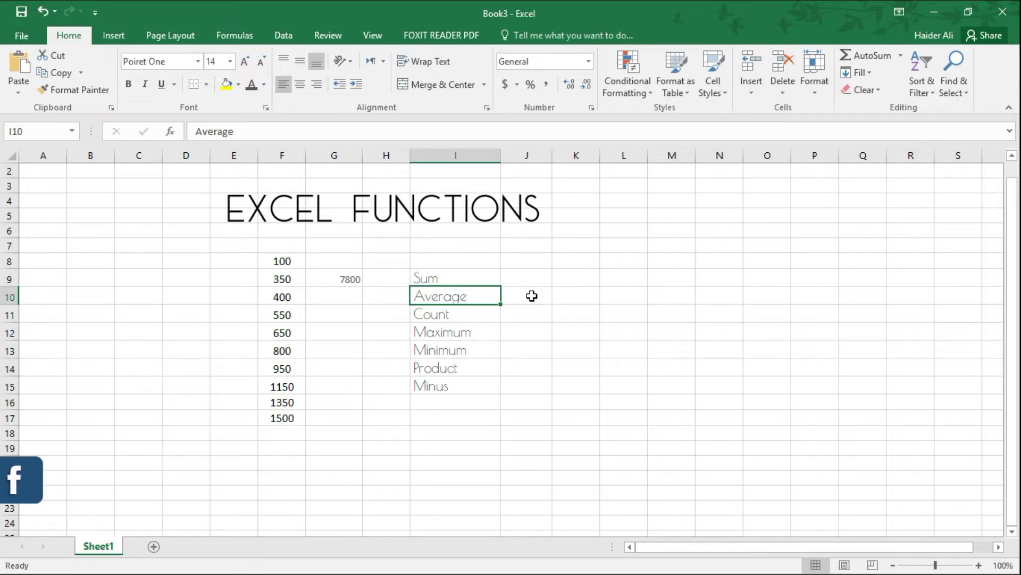
Enter =AVERAGE(F8:F17) in G10 beside the Average label, returning 780
{"action": "double_click", "coordinate": [341, 297]}
{"action": "type", "text": "="}
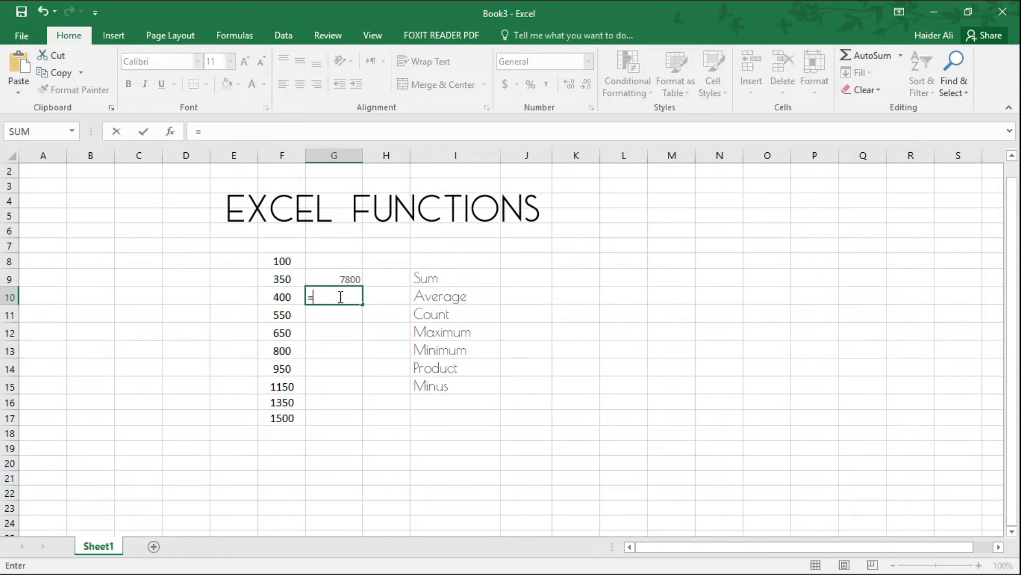
{"action": "type", "text": "avera"}
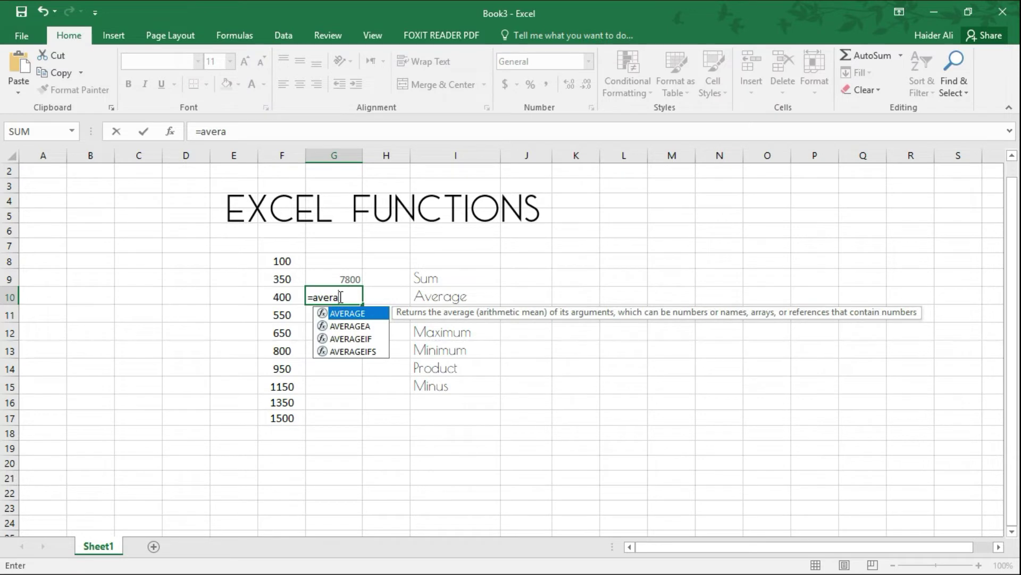
{"action": "type", "text": "ge"}
{"action": "type", "text": "("}
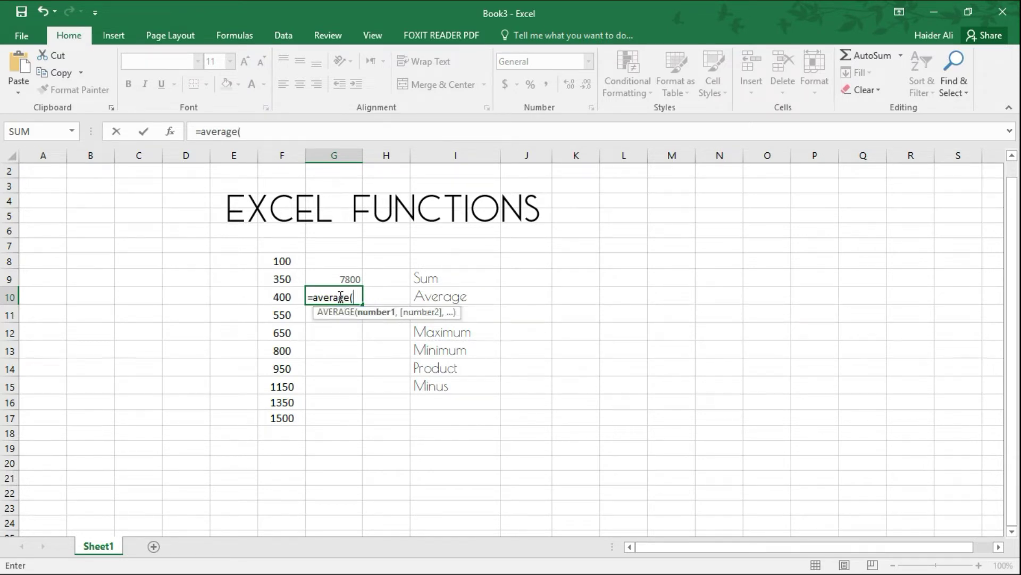
{"action": "type", "text": "f8:"}
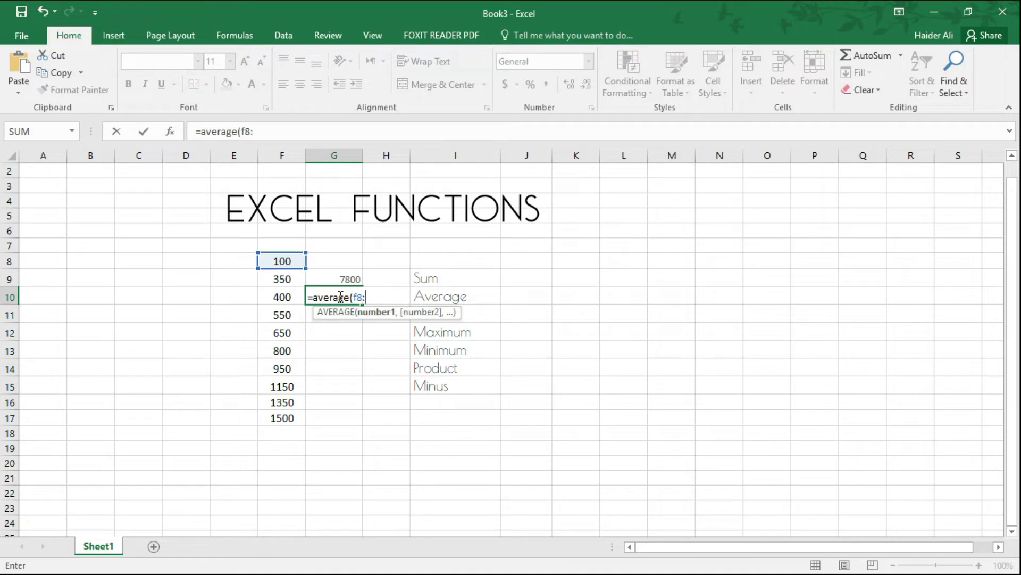
{"action": "type", "text": "f1"}
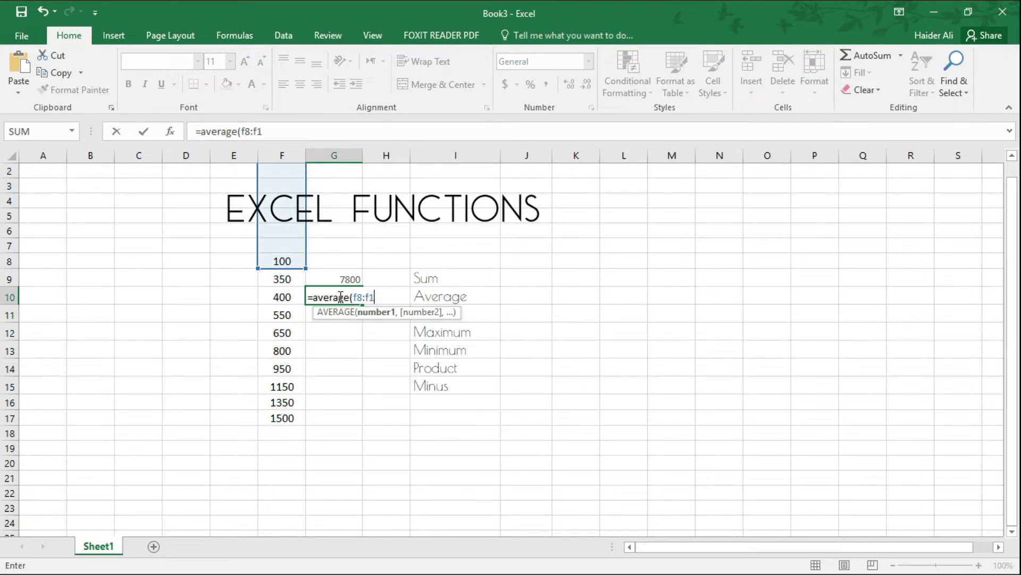
{"action": "type", "text": "7"}
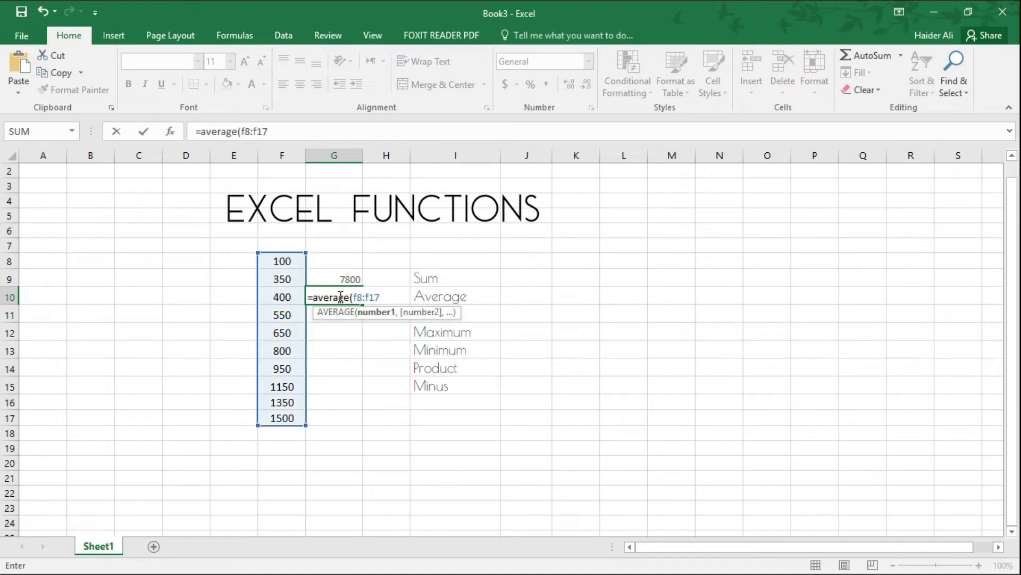
{"action": "type", "text": ")"}
{"action": "key", "text": "Return"}
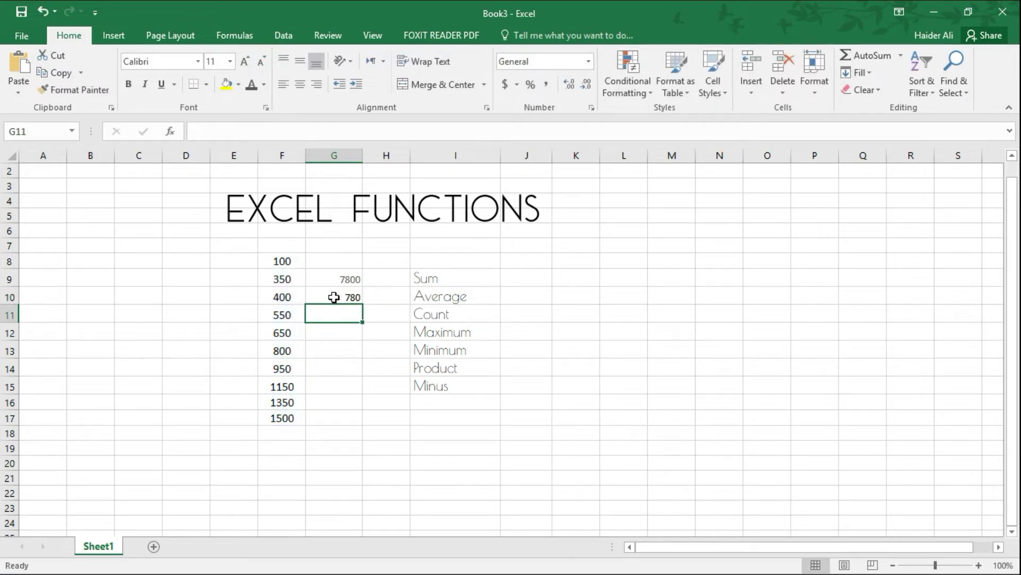
{"action": "left_click", "coordinate": [334, 297]}
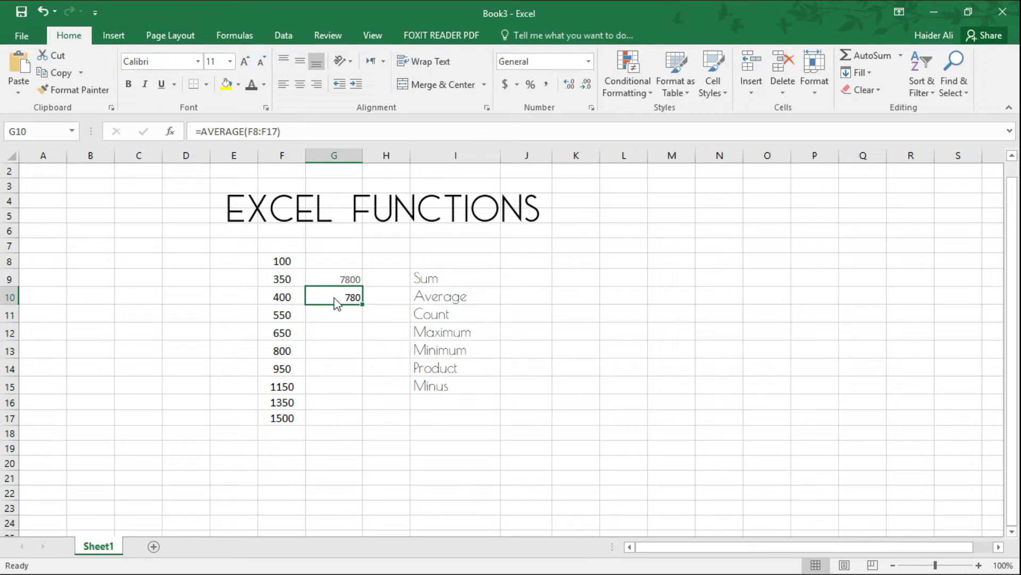
{"action": "left_click", "coordinate": [452, 314]}
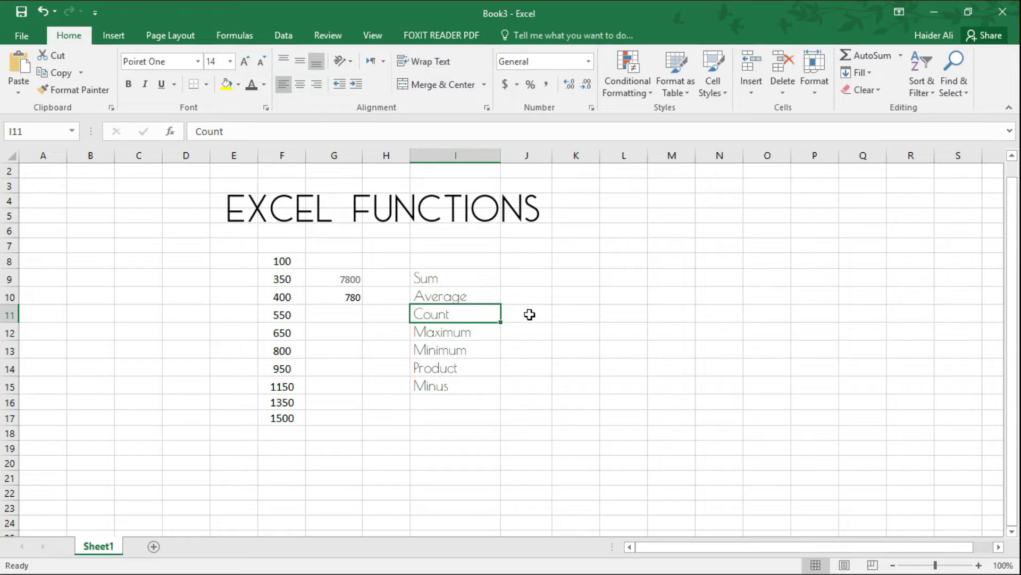
Enter =COUNT(F8:F17) in G11 beside the Count label, returning 10
{"action": "left_click", "coordinate": [345, 315]}
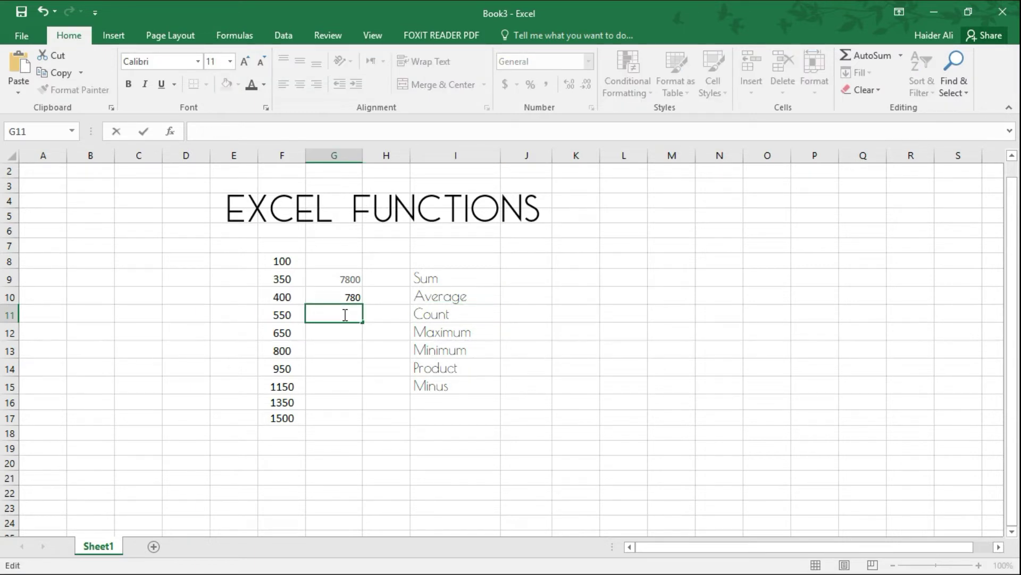
{"action": "type", "text": "=count"}
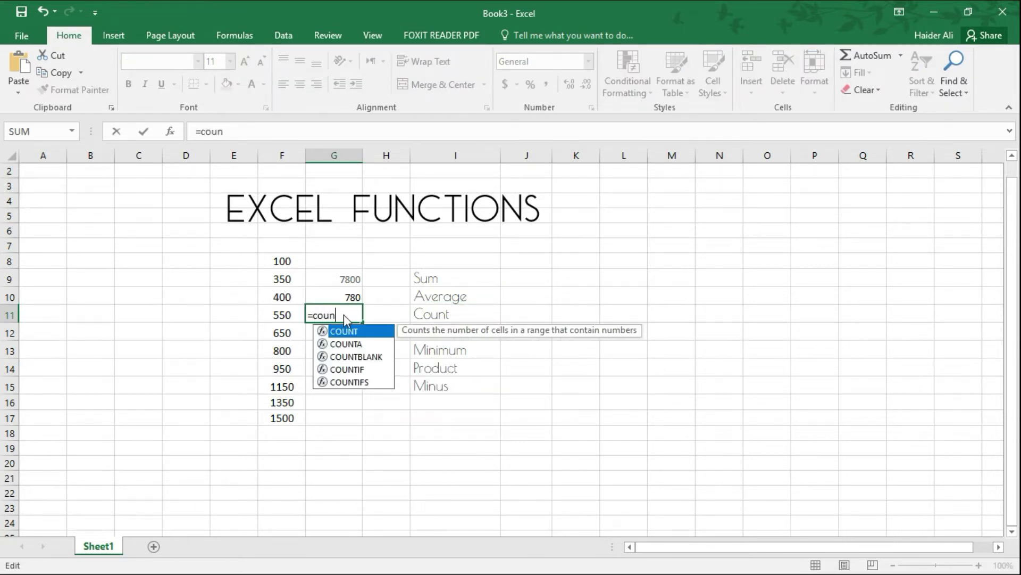
{"action": "type", "text": "("}
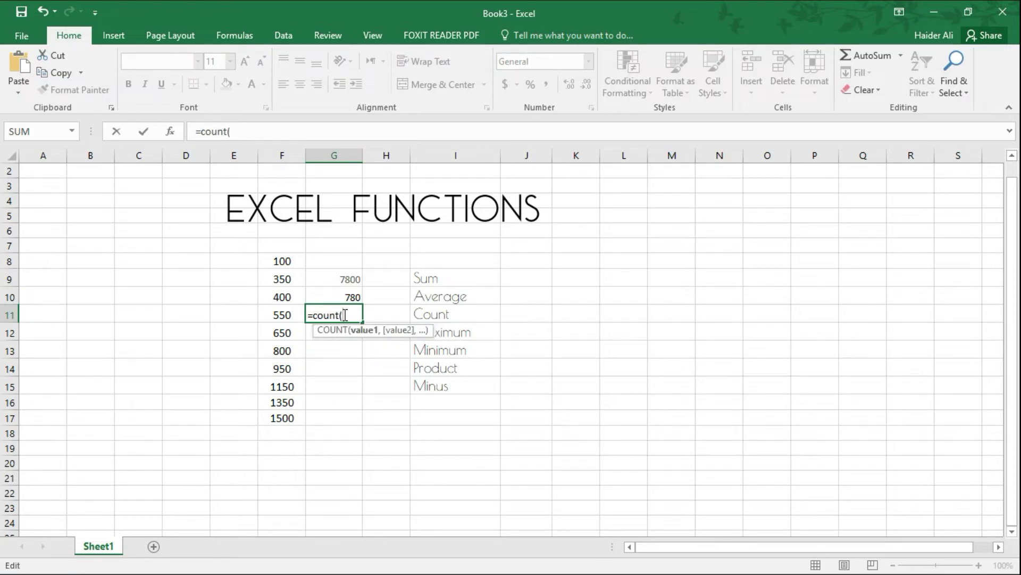
{"action": "type", "text": "f8:"}
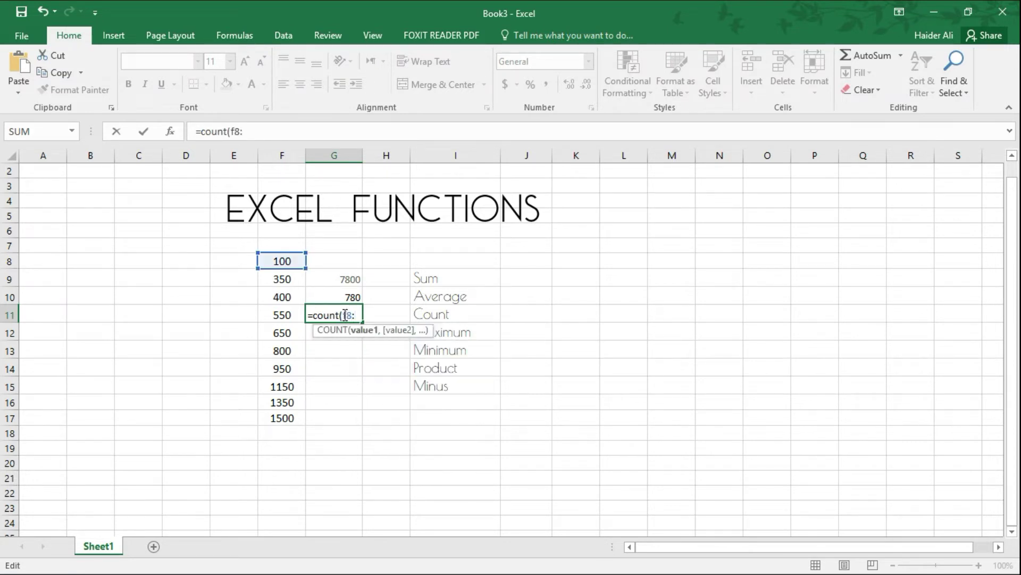
{"action": "type", "text": "f17"}
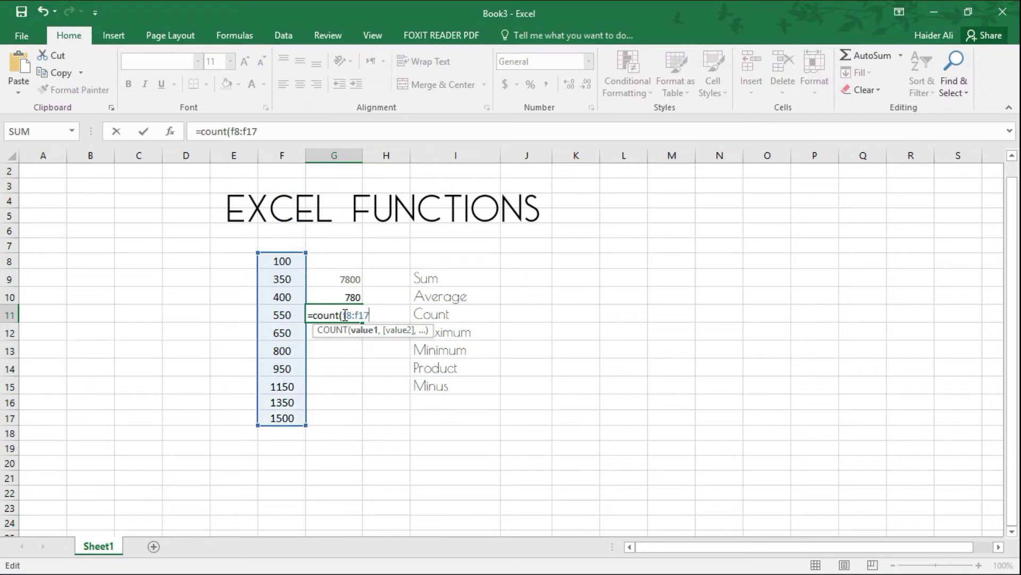
{"action": "type", "text": ")"}
{"action": "key", "text": "Return"}
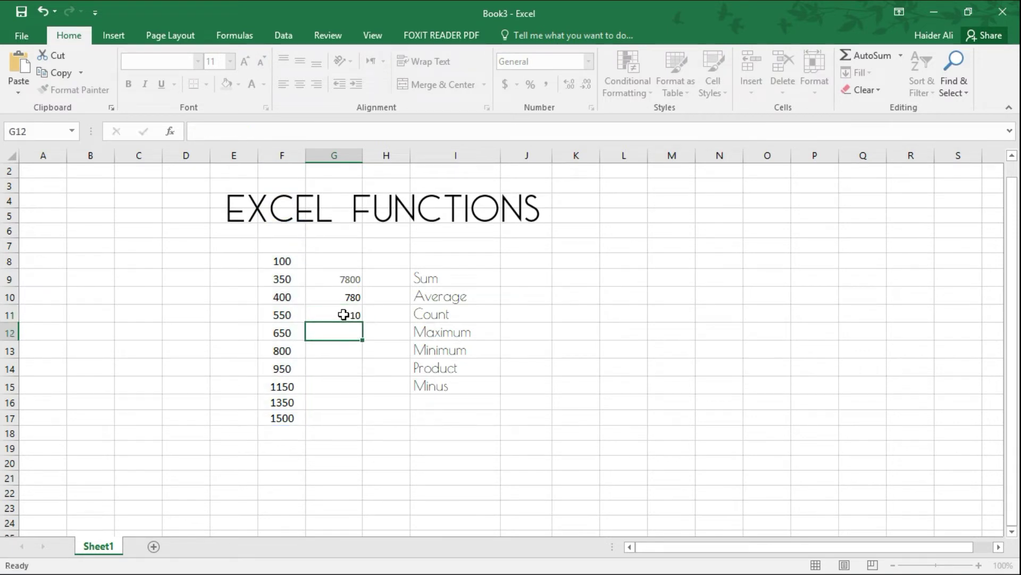
{"action": "left_click", "coordinate": [332, 313]}
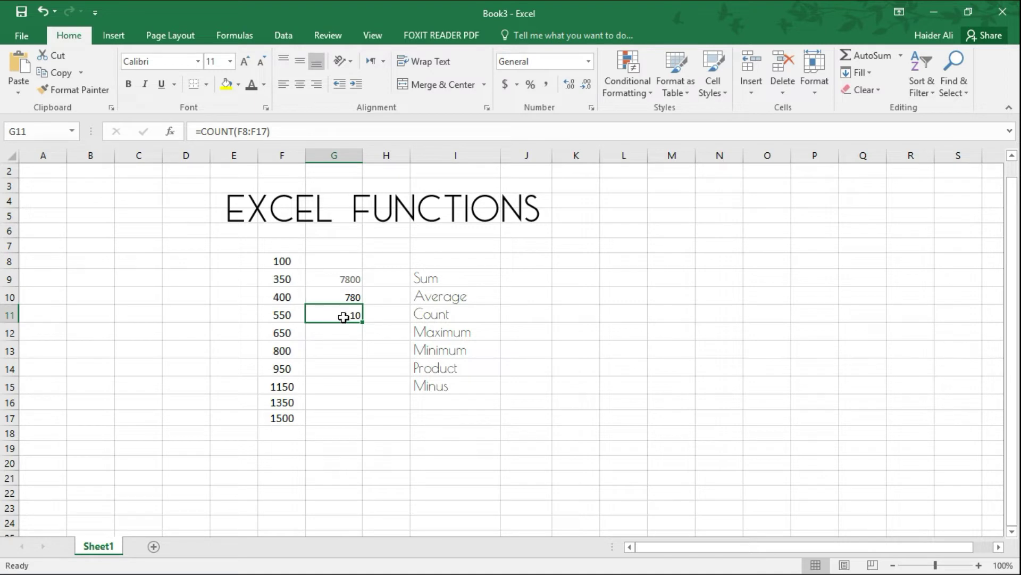
{"action": "left_click", "coordinate": [457, 332]}
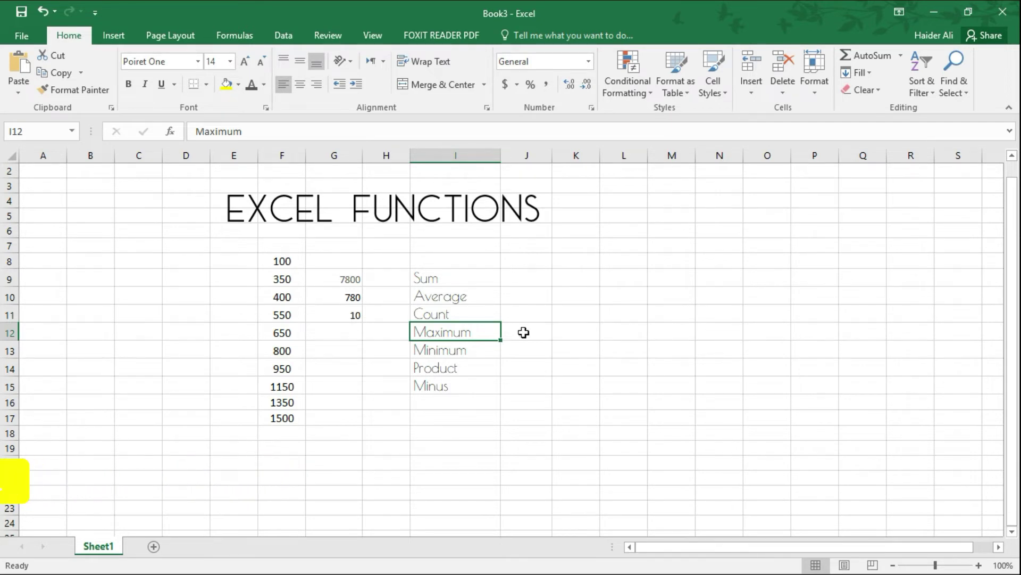
Enter =MAX(F8:F17) in G12 and check that 1500 matches the value in F17
{"action": "double_click", "coordinate": [340, 331]}
{"action": "type", "text": "=ma"}
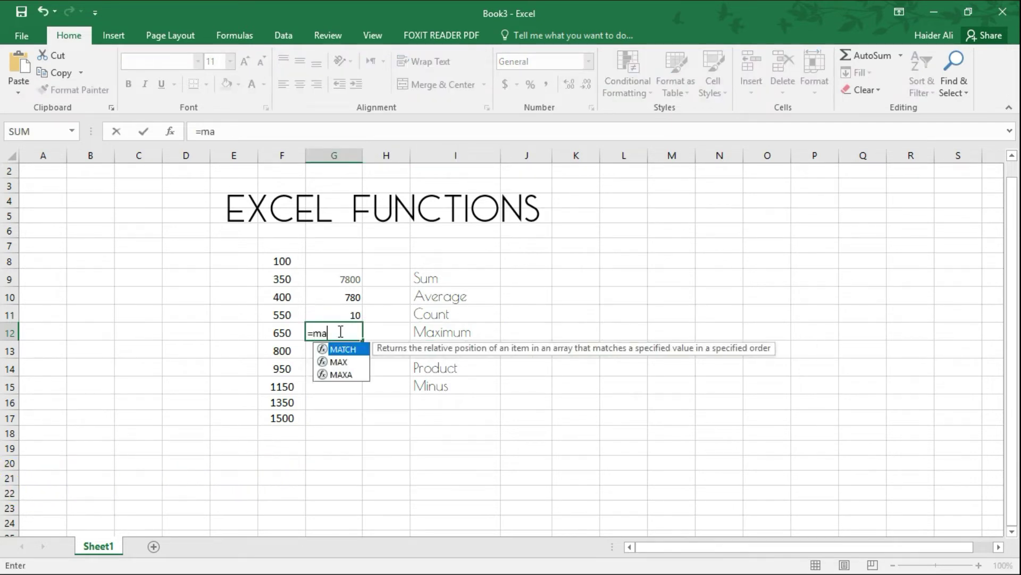
{"action": "type", "text": "x("}
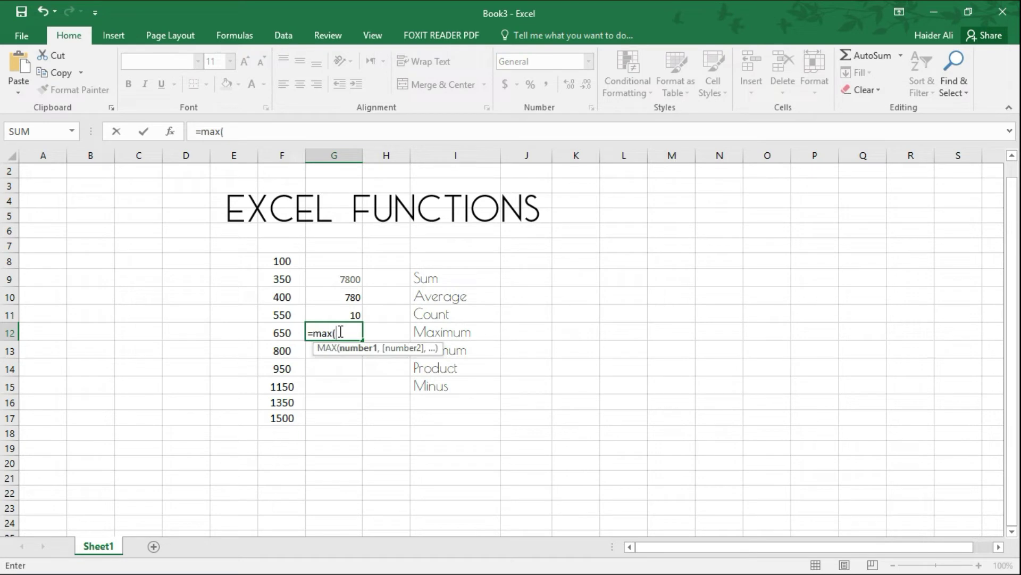
{"action": "type", "text": "f"}
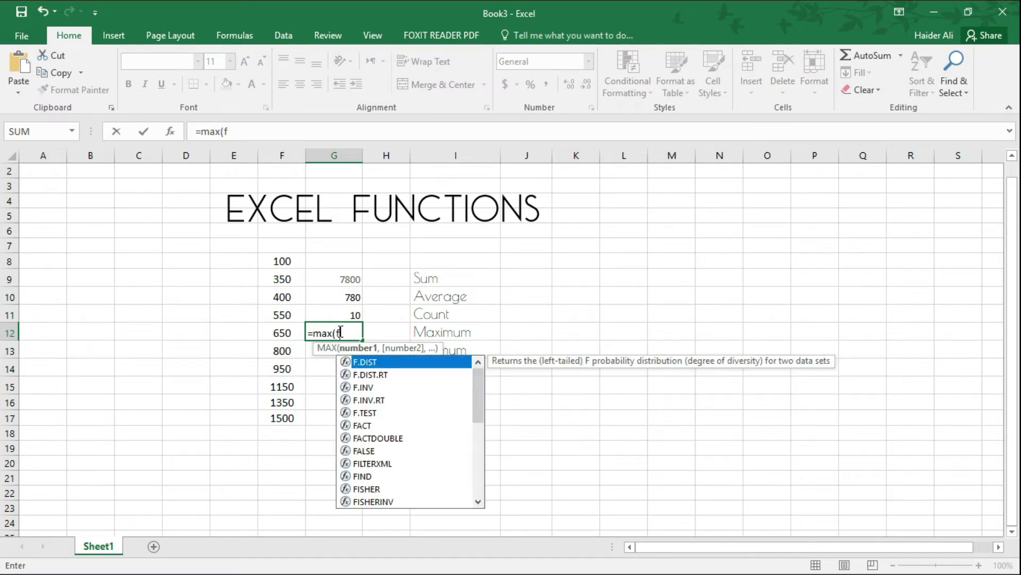
{"action": "type", "text": "8:"}
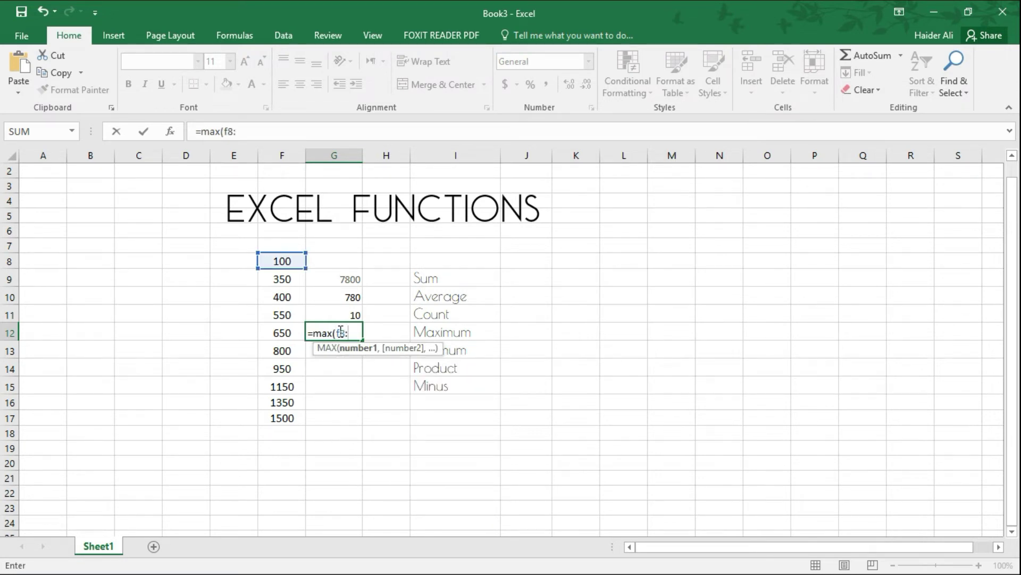
{"action": "type", "text": "f17"}
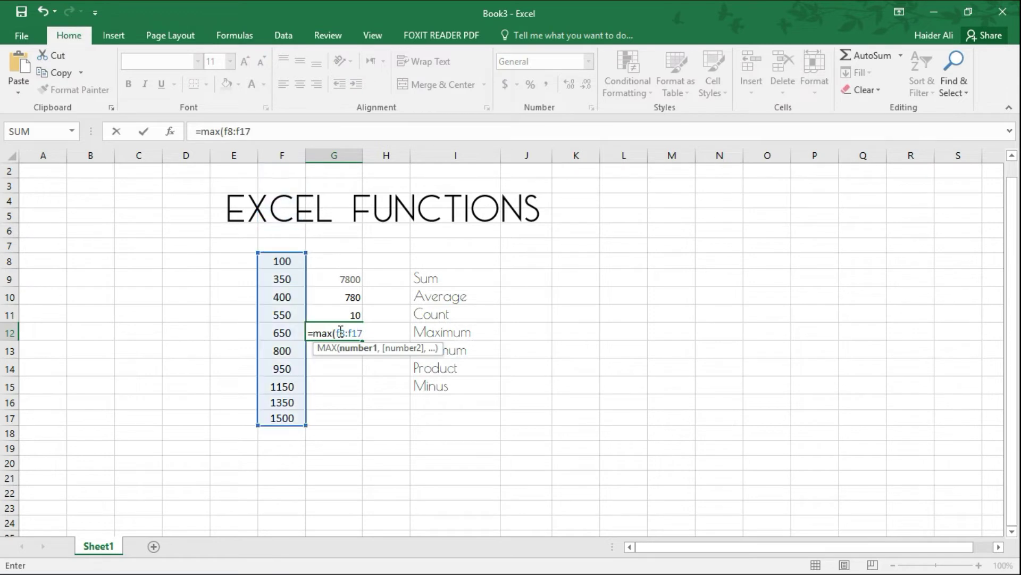
{"action": "type", "text": ")"}
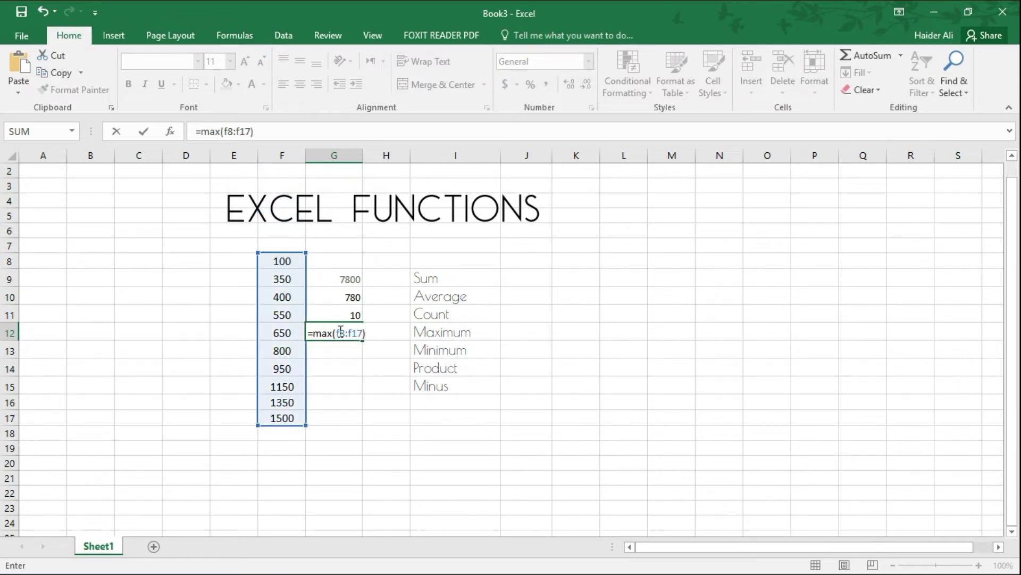
{"action": "key", "text": "Return"}
{"action": "left_click", "coordinate": [328, 334]}
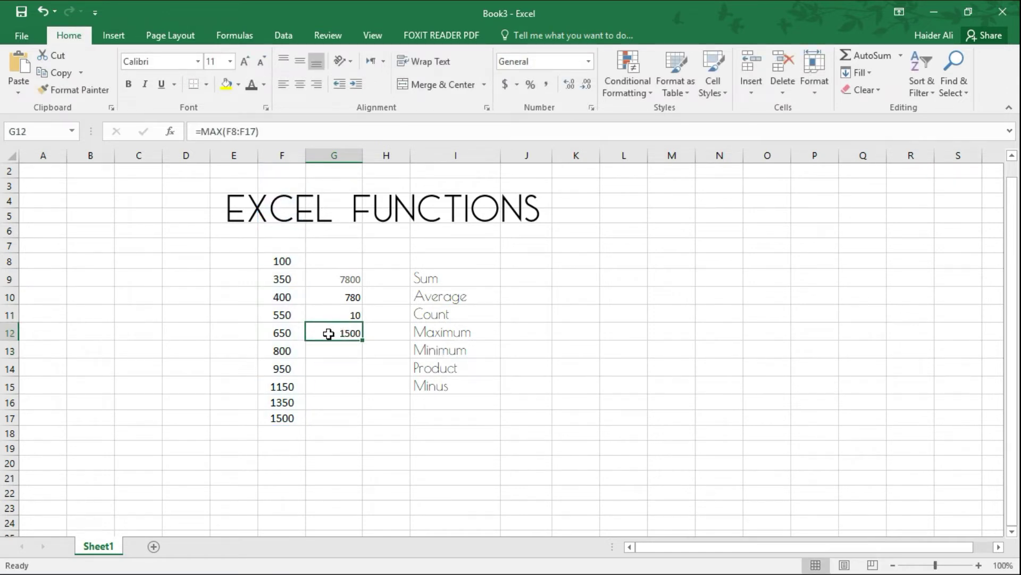
{"action": "left_click", "coordinate": [300, 418]}
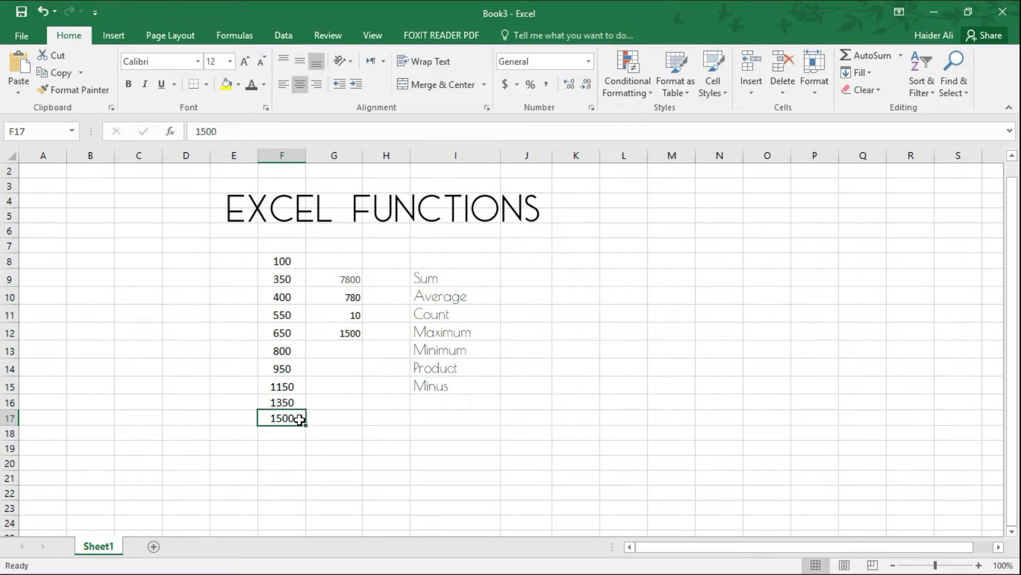
{"action": "left_click", "coordinate": [479, 351]}
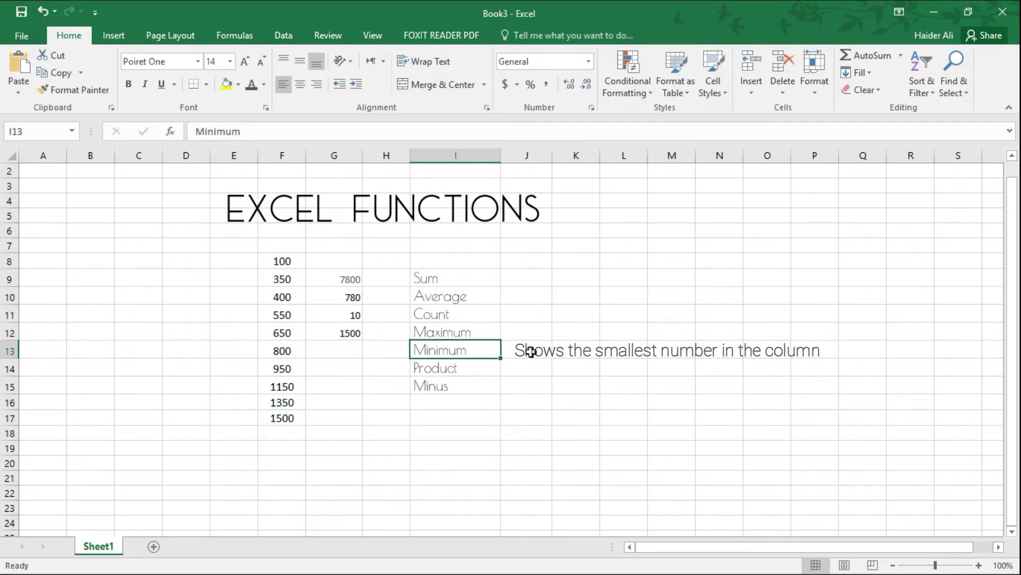
Enter =MIN(F8:F17) in G13, returning 100, the value in F8
{"action": "left_click", "coordinate": [322, 351]}
{"action": "type", "text": "="}
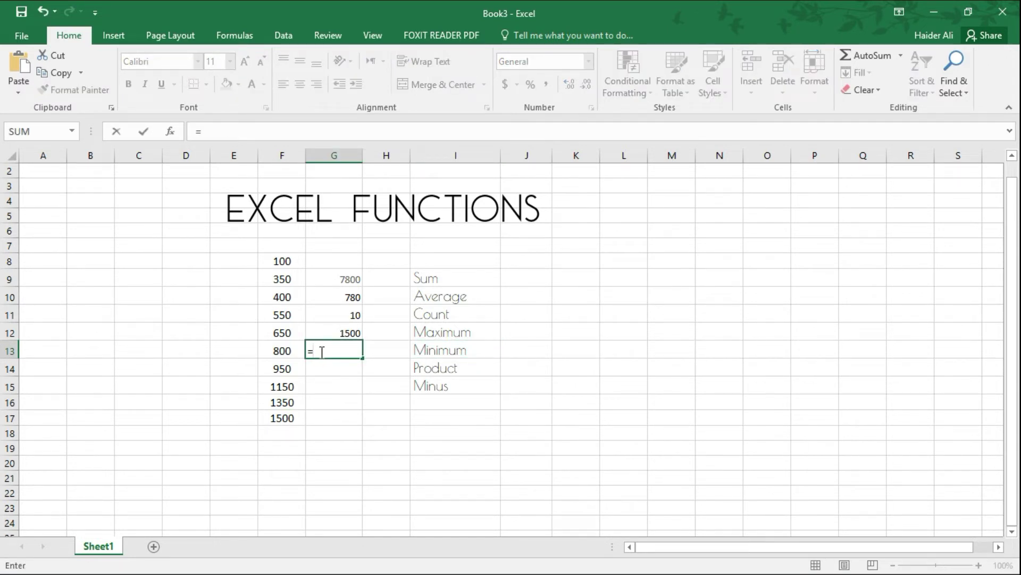
{"action": "type", "text": "min("}
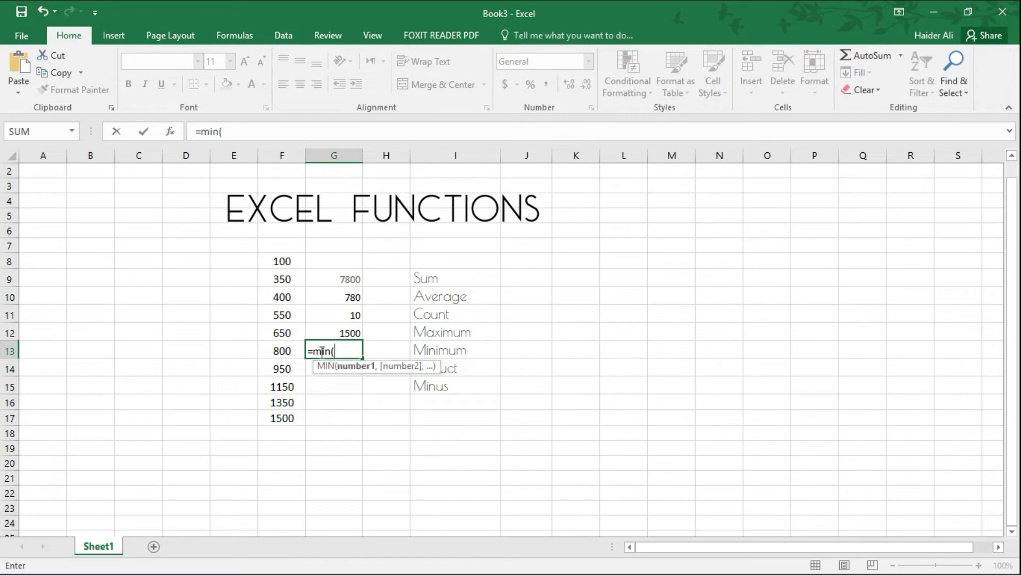
{"action": "type", "text": "f8"}
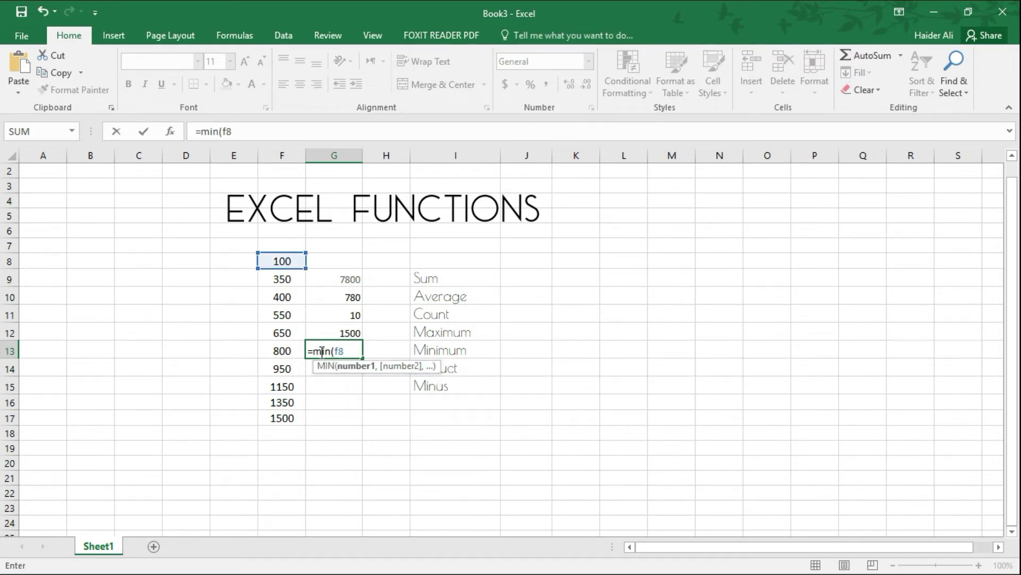
{"action": "type", "text": ":"}
{"action": "type", "text": "f1"}
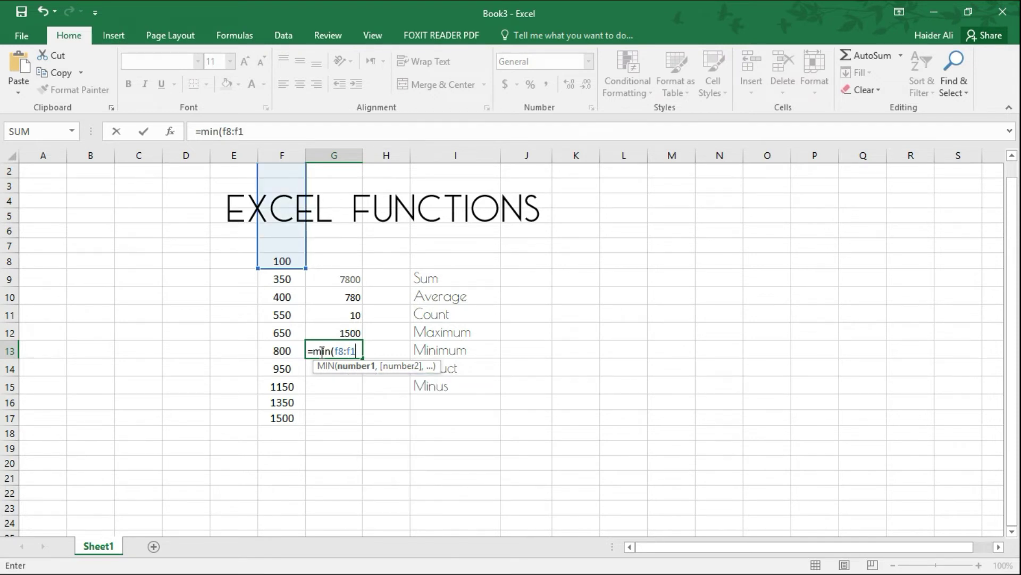
{"action": "type", "text": "7"}
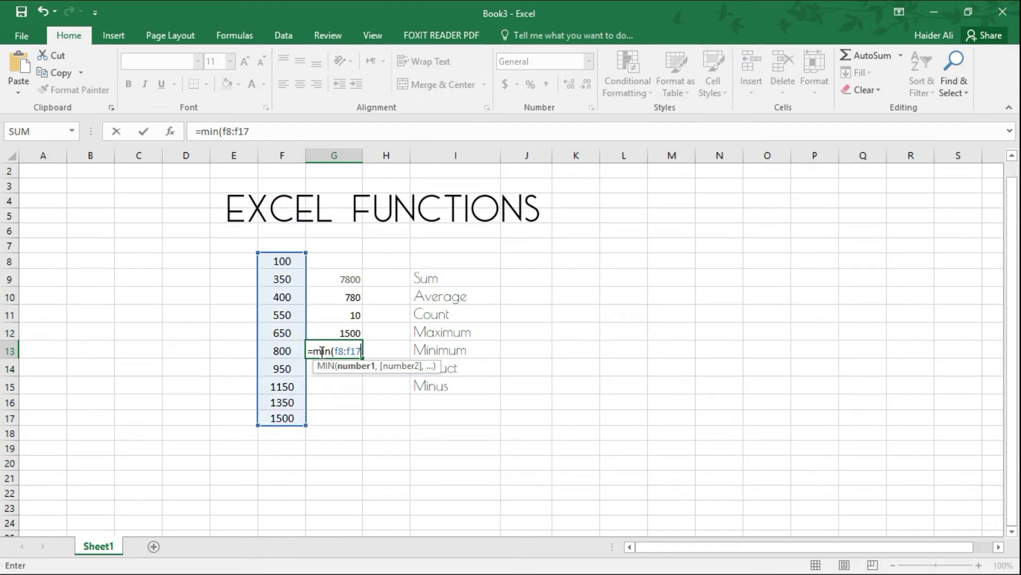
{"action": "key", "text": "Return"}
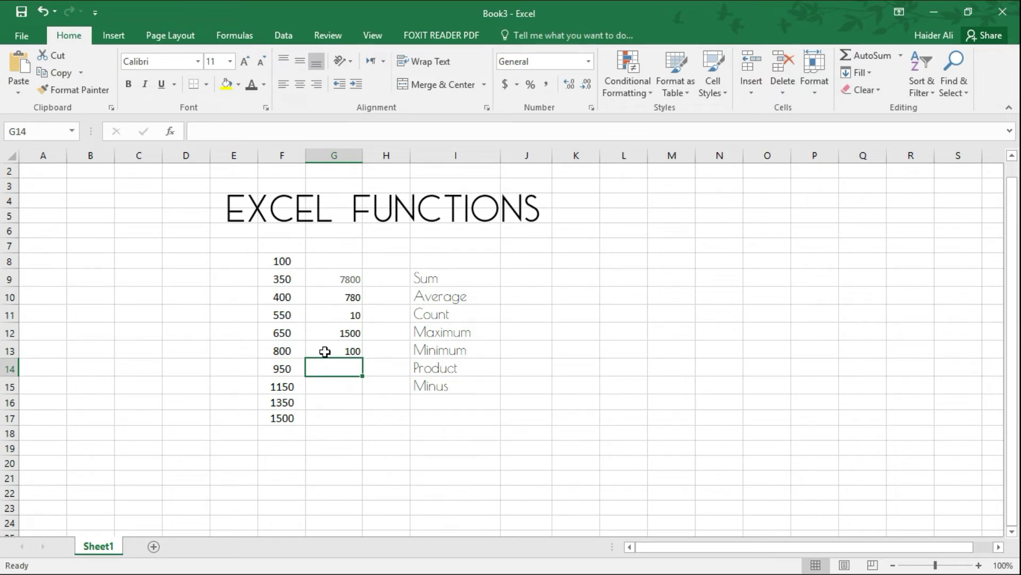
{"action": "left_click", "coordinate": [264, 261]}
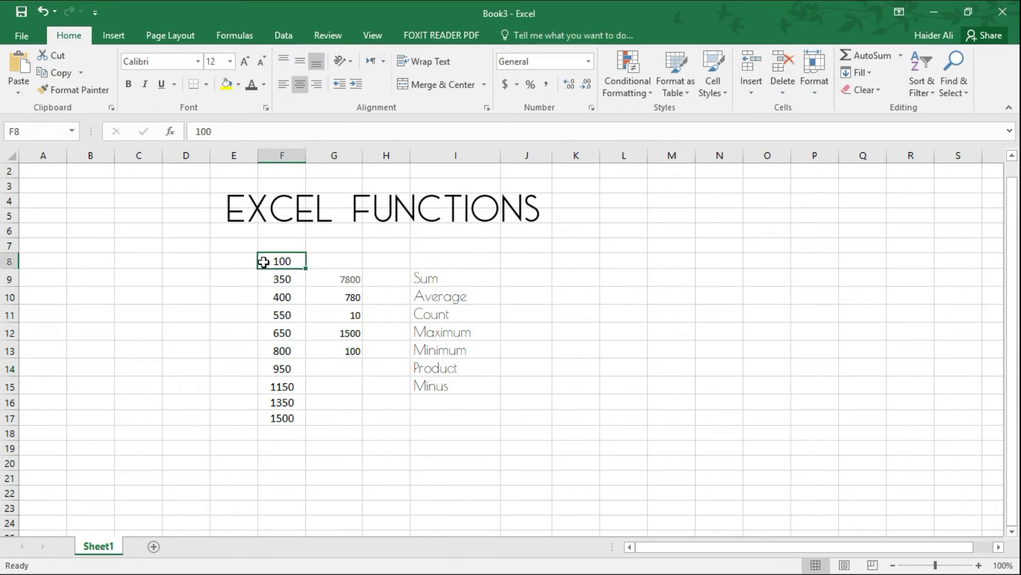
{"action": "left_click", "coordinate": [456, 368]}
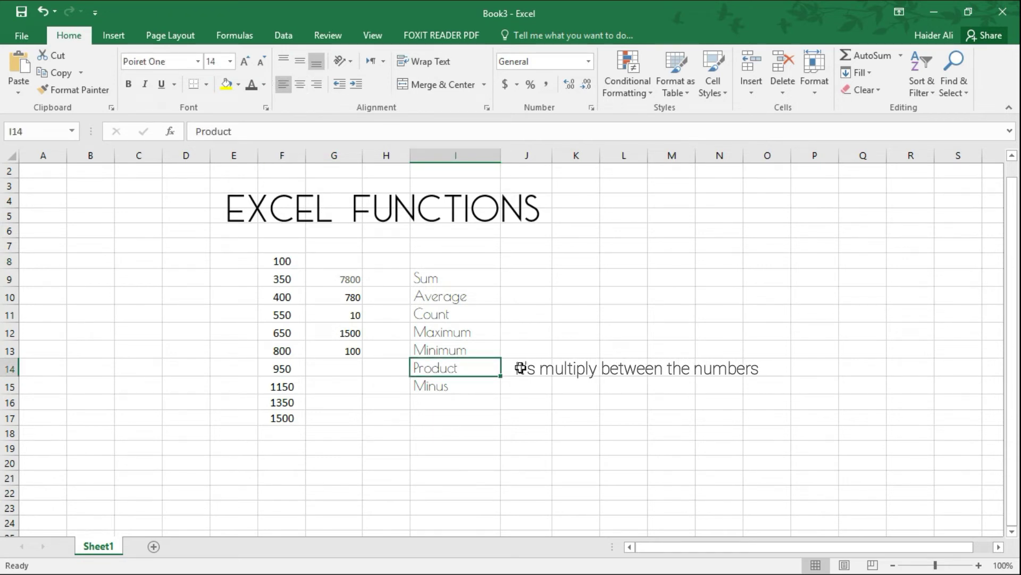
Enter =PRODUCT(F8:F10) in G14 for 14000000 and review the formula's range
{"action": "left_click", "coordinate": [326, 369]}
{"action": "type", "text": "="}
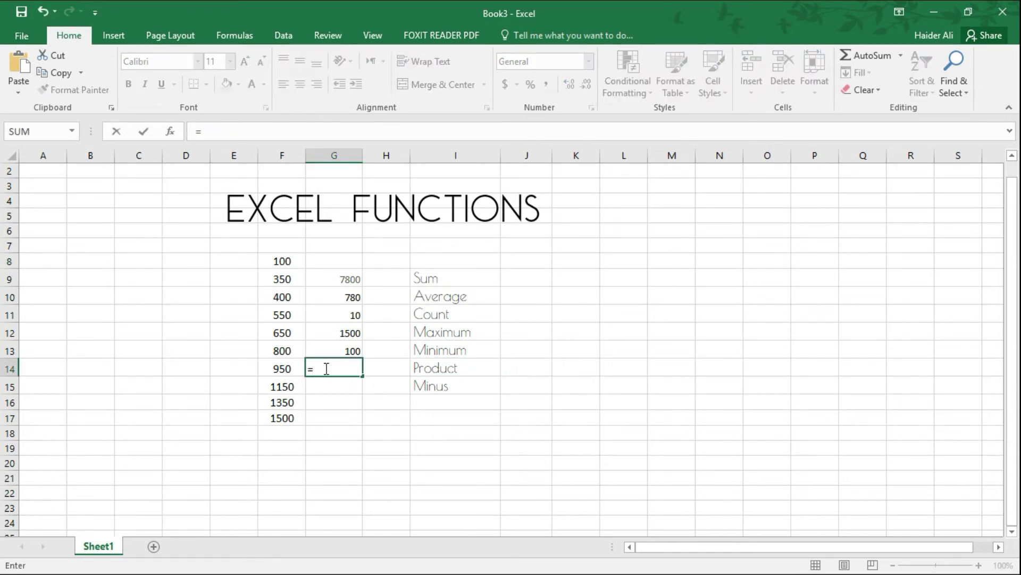
{"action": "type", "text": "pro"}
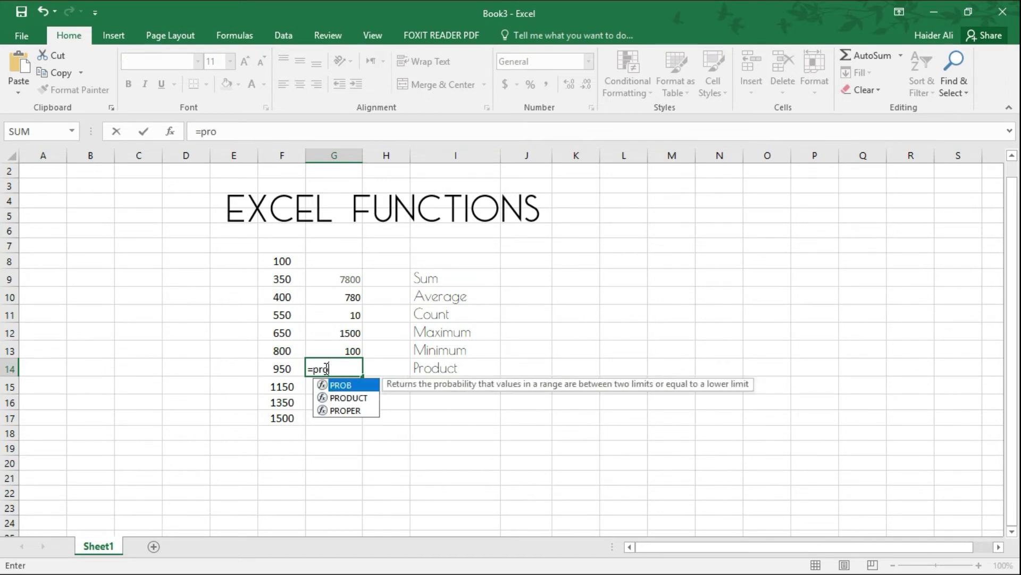
{"action": "type", "text": "duct"}
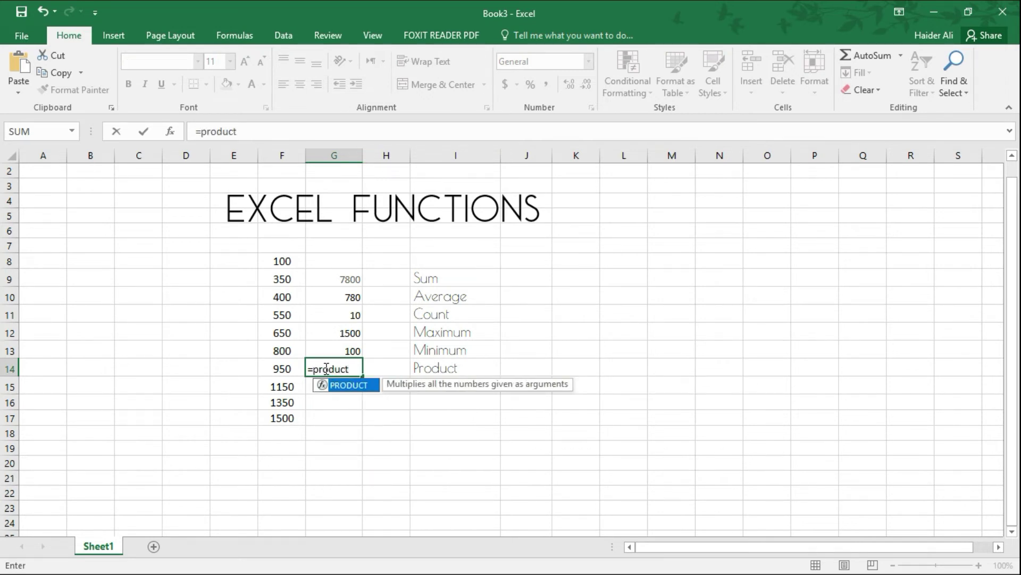
{"action": "type", "text": "(f"}
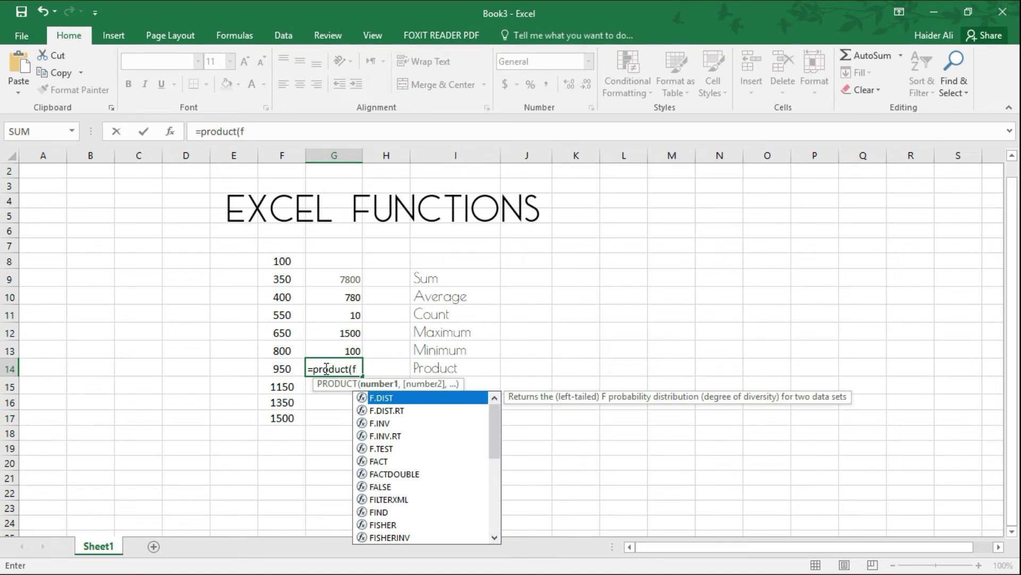
{"action": "type", "text": "8"}
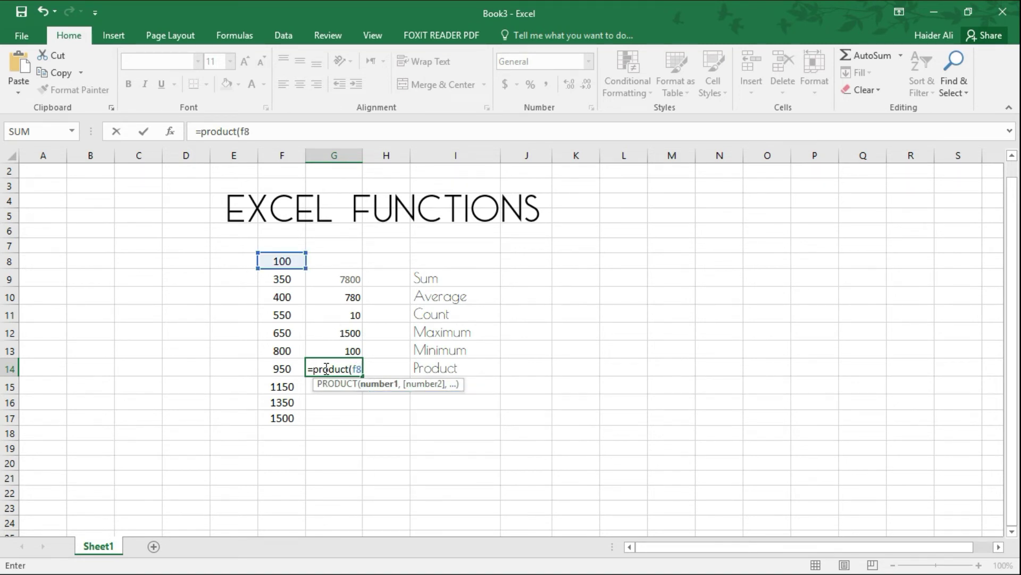
{"action": "type", "text": ":"}
{"action": "type", "text": "f"}
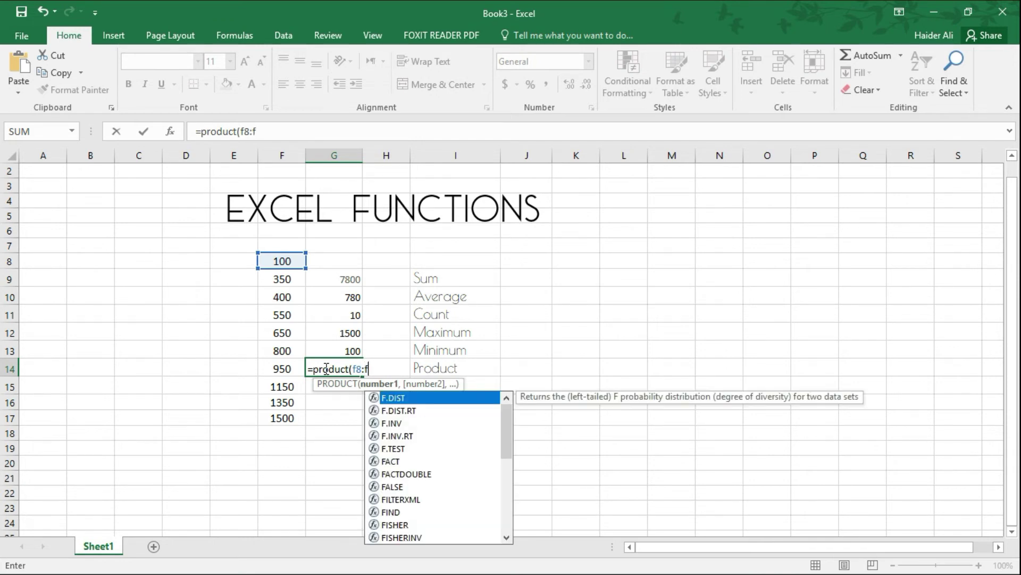
{"action": "type", "text": "10"}
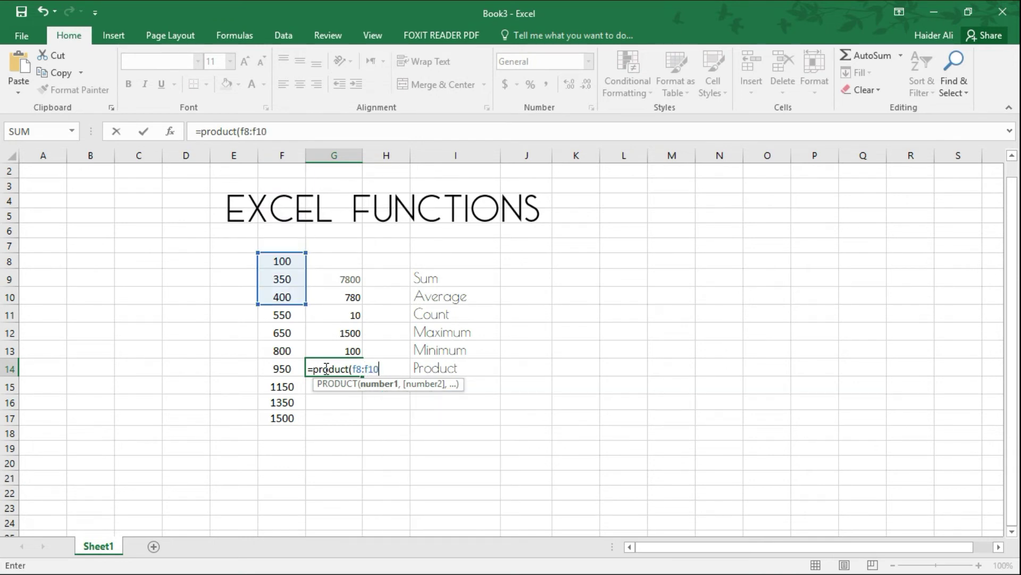
{"action": "type", "text": ")"}
{"action": "key", "text": "Return"}
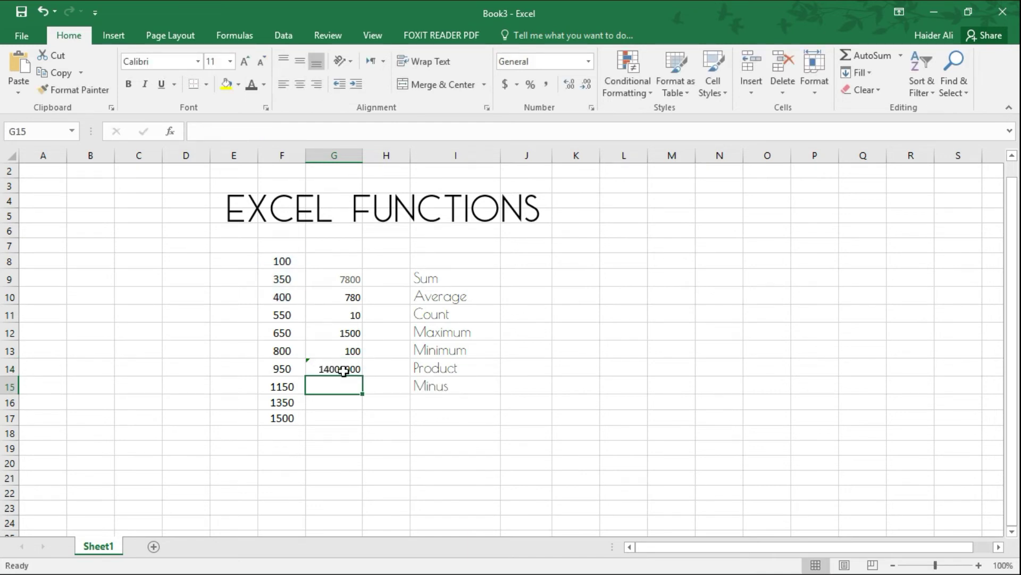
{"action": "left_click", "coordinate": [343, 371]}
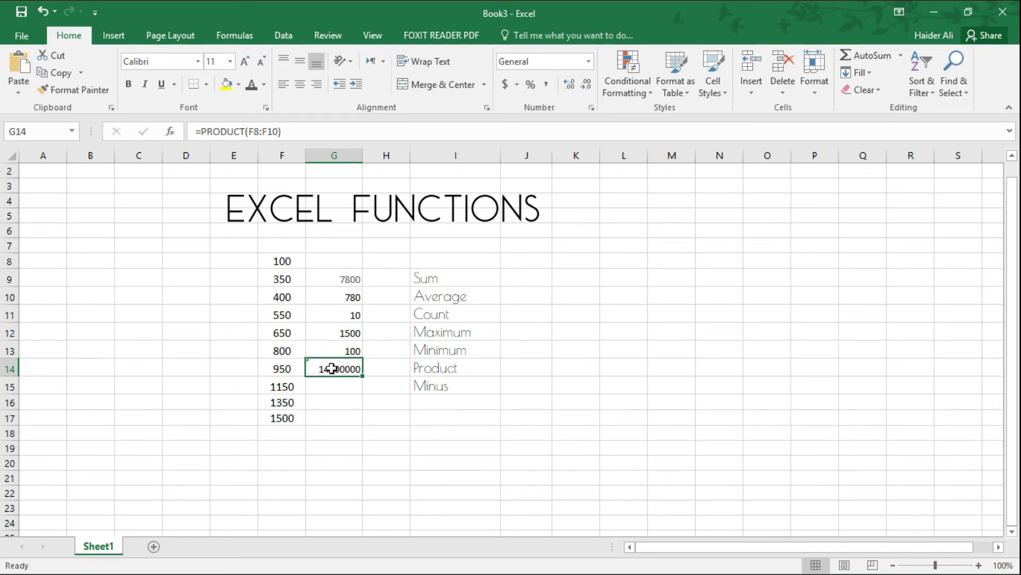
{"action": "double_click", "coordinate": [334, 371]}
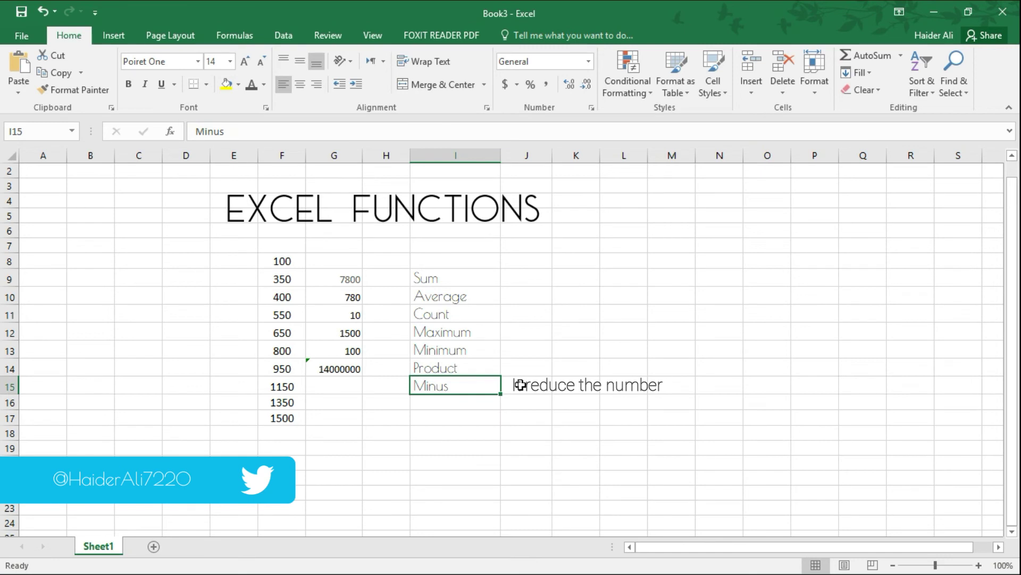
Enter =(F11-F9) in G15 for 200 and review the referenced cells
{"action": "left_click", "coordinate": [333, 385]}
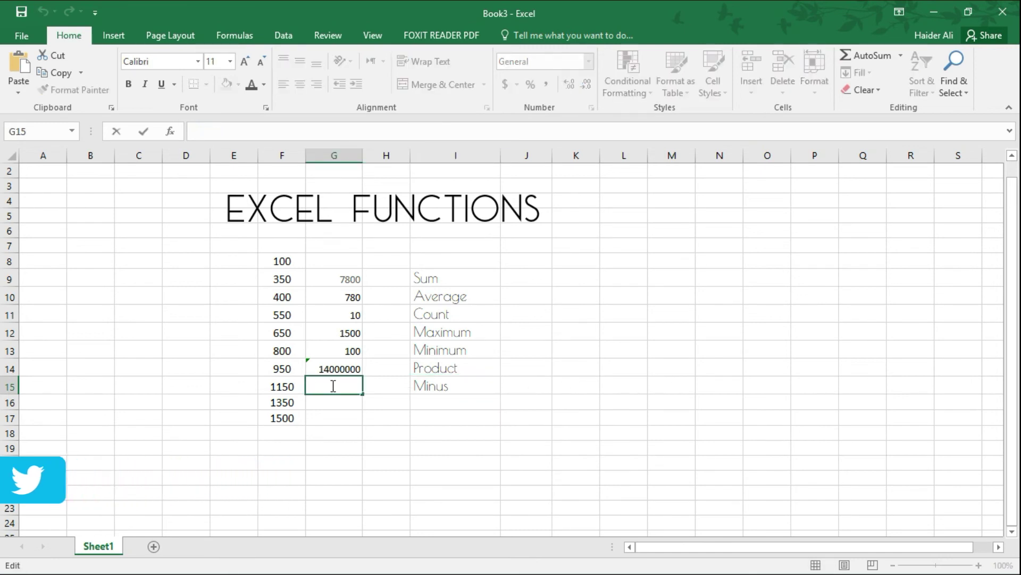
{"action": "type", "text": "=("}
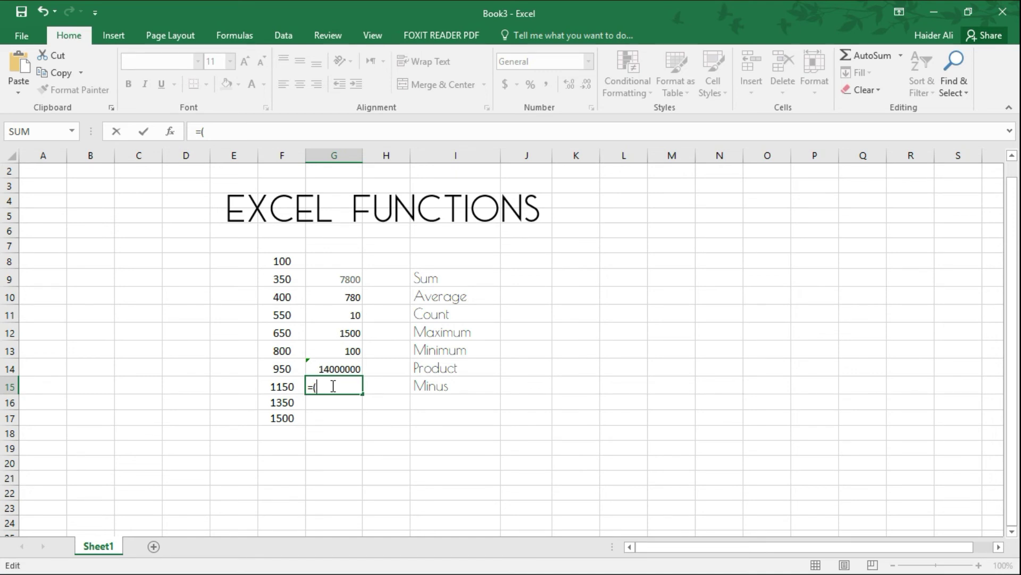
{"action": "type", "text": "f11"}
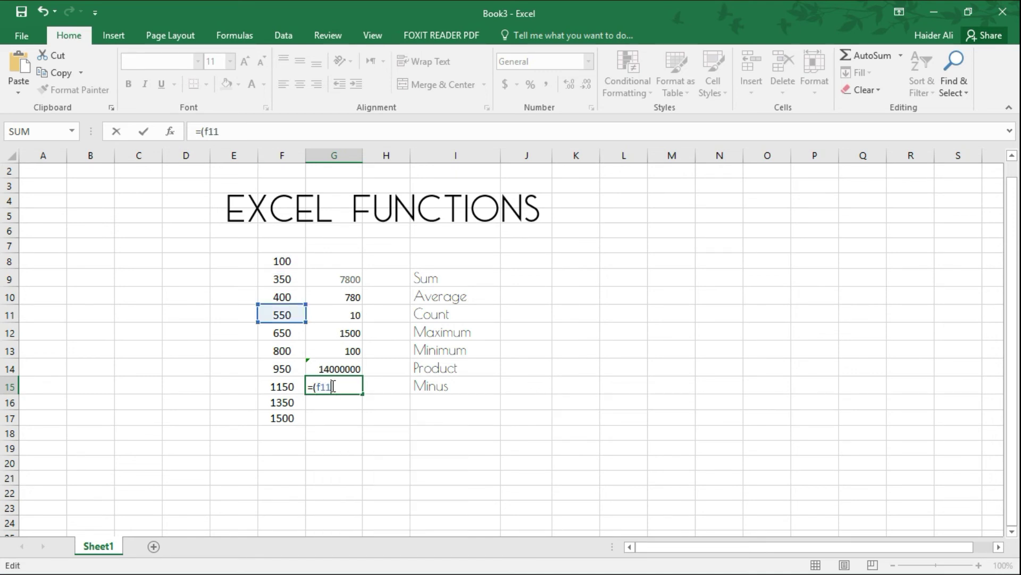
{"action": "type", "text": "-"}
{"action": "type", "text": "f"}
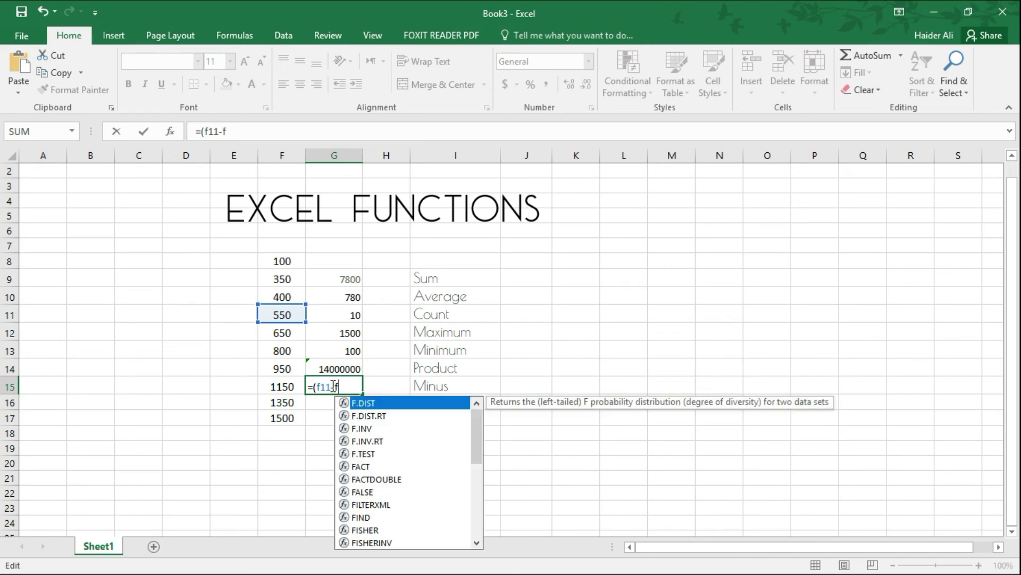
{"action": "type", "text": "9"}
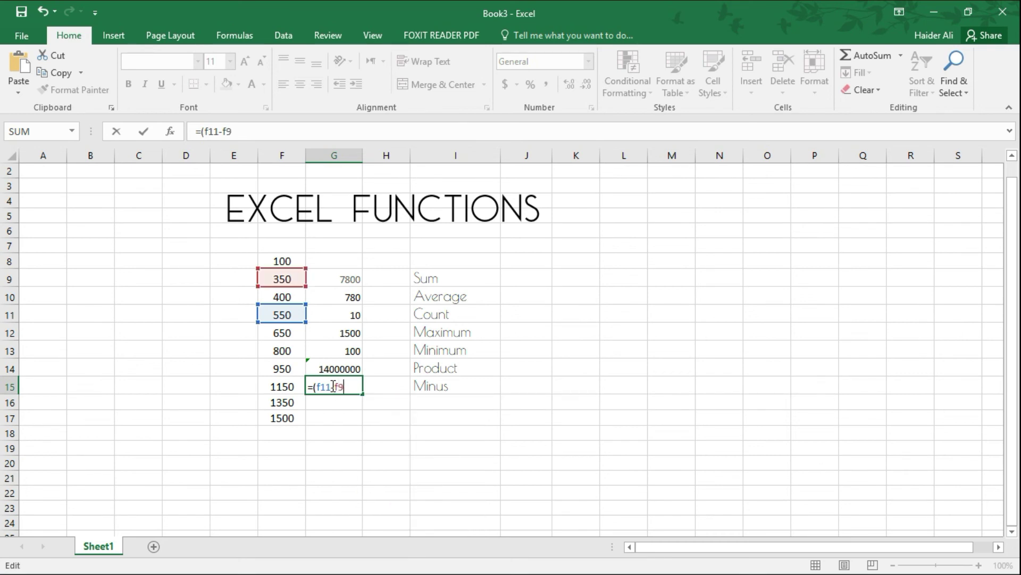
{"action": "type", "text": ")"}
{"action": "key", "text": "Return"}
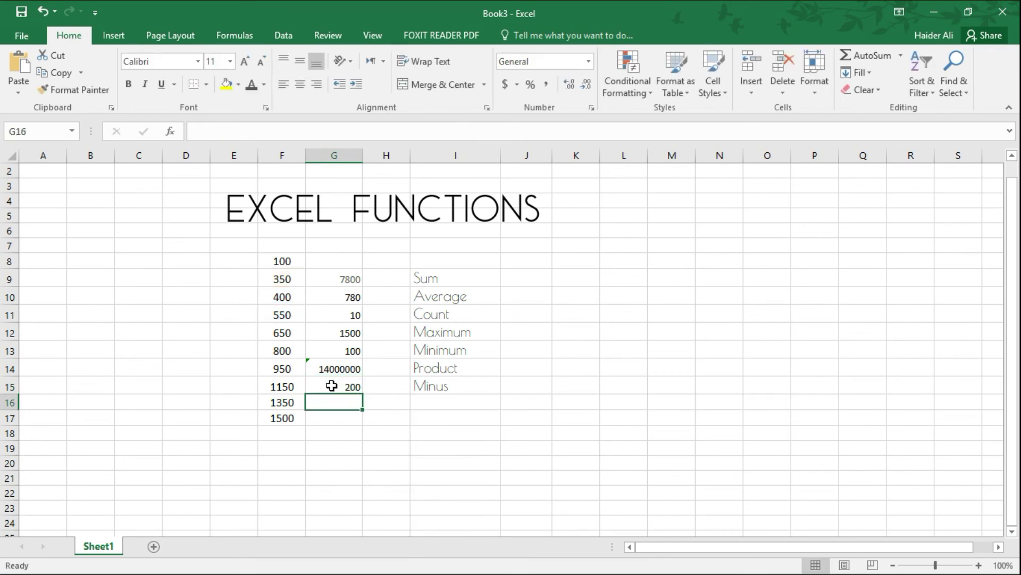
{"action": "left_click", "coordinate": [332, 386]}
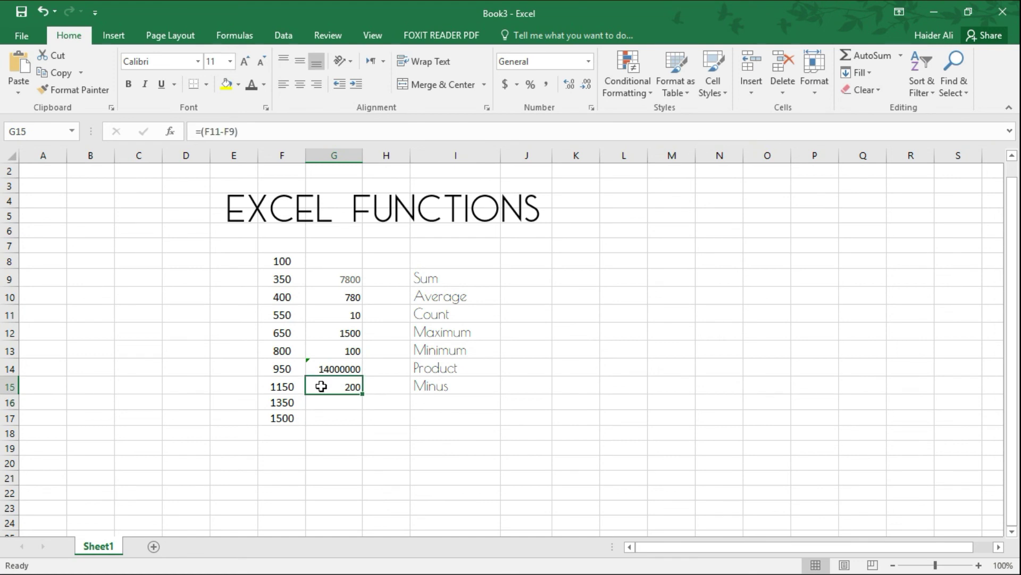
{"action": "double_click", "coordinate": [321, 386]}
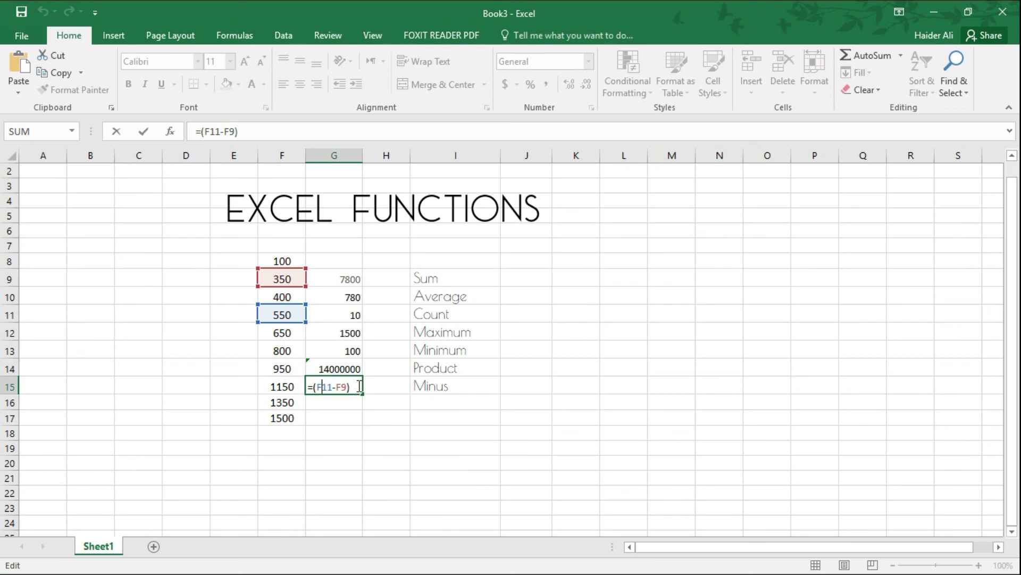
Select empty cell J8 to exit G15 with =(F11-F9) unchanged
{"action": "left_click", "coordinate": [526, 261]}
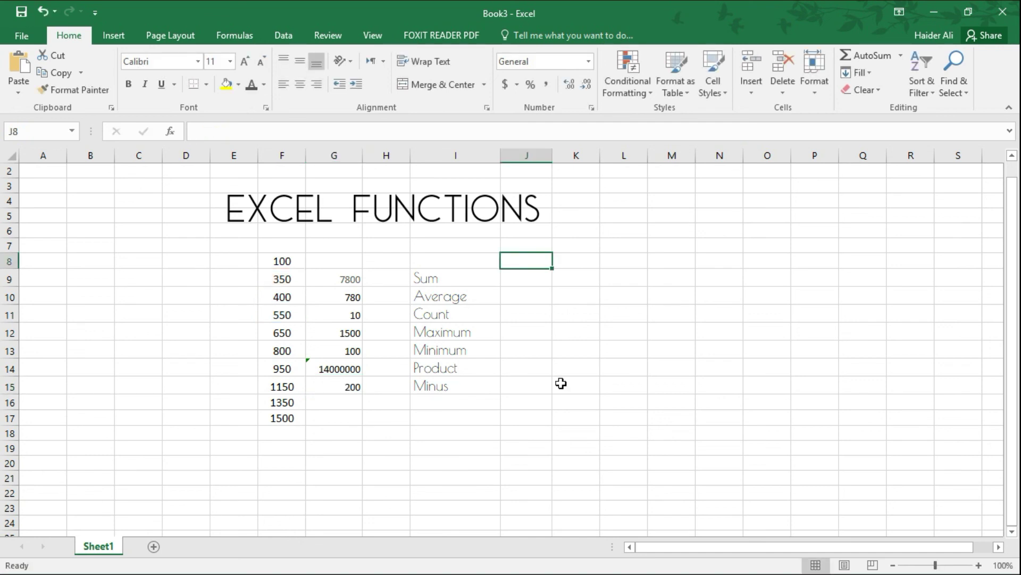